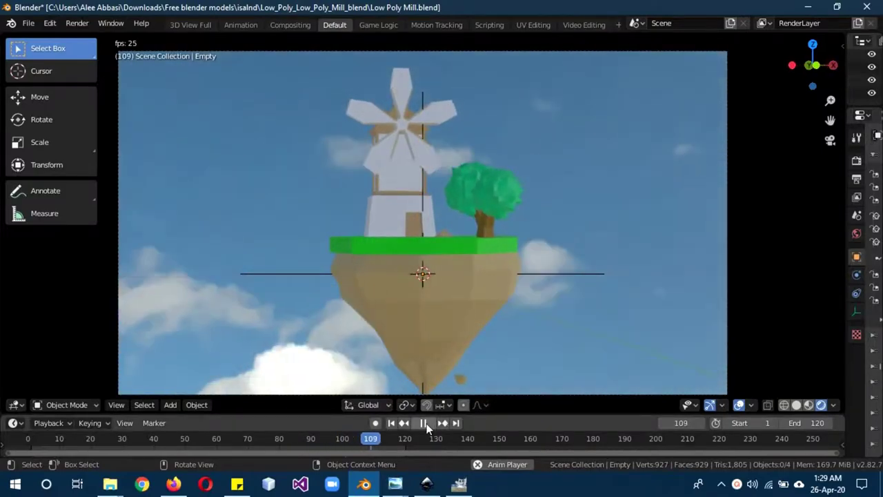
Stop the animation playback and rewind the timeline to frame 0.
left_click(422, 422)
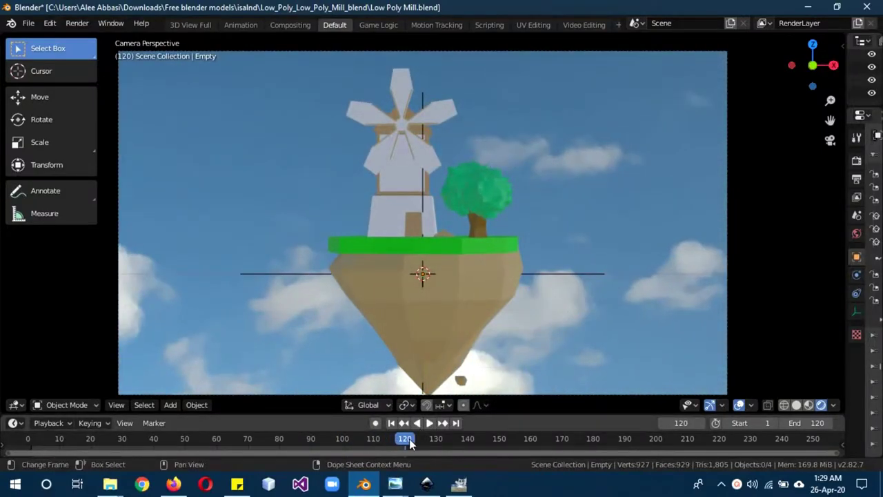
left_click_drag(409, 441, 28, 442)
key("space")
key("space")
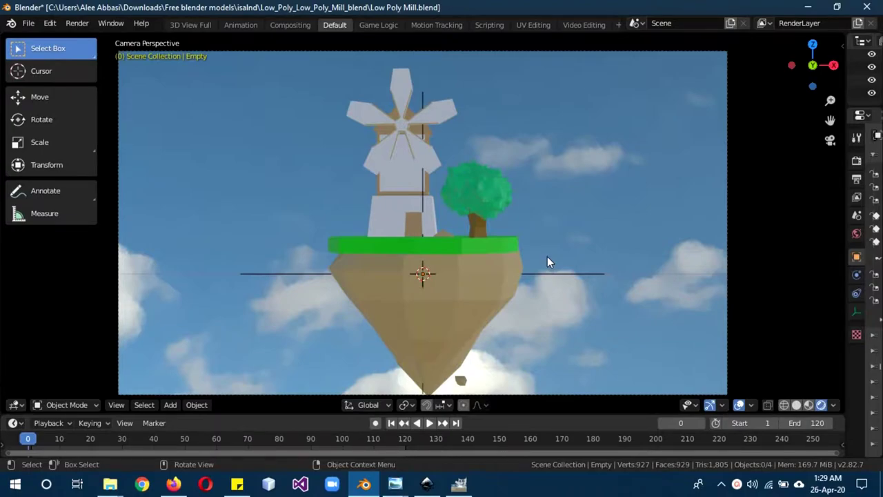
Orbit and zoom the viewport out of camera view onto the floating island.
mouse_move(547, 256)
middle_mouse_down()
mouse_move(636, 232)
mouse_move(570, 269)
middle_mouse_up()
scroll(560, 276, "down", 3)
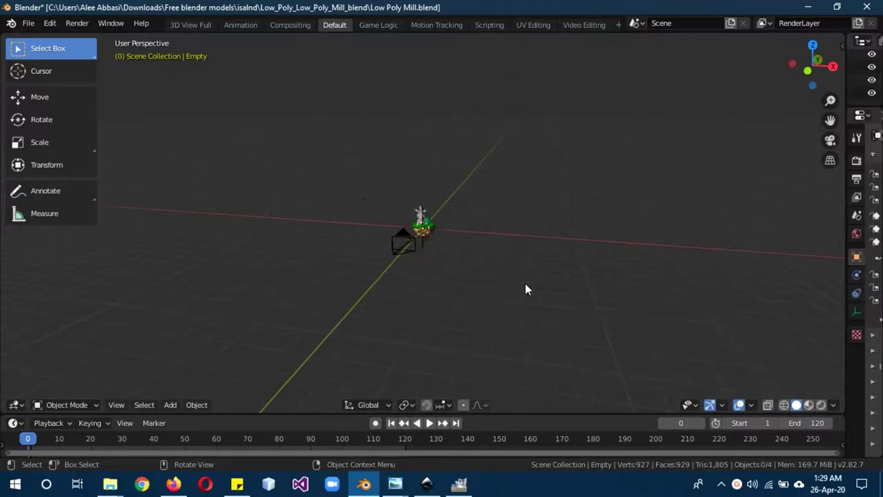
scroll(525, 290, "up", 4)
scroll(524, 290, "up", 2)
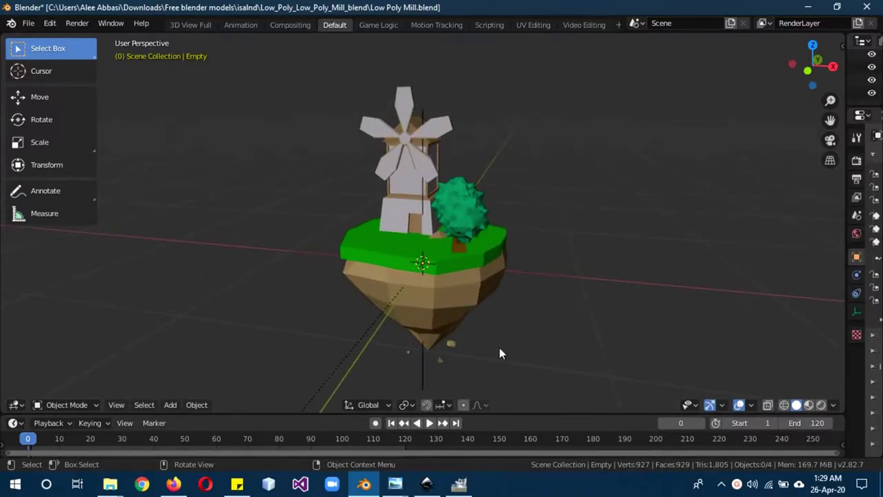
left_click(180, 487)
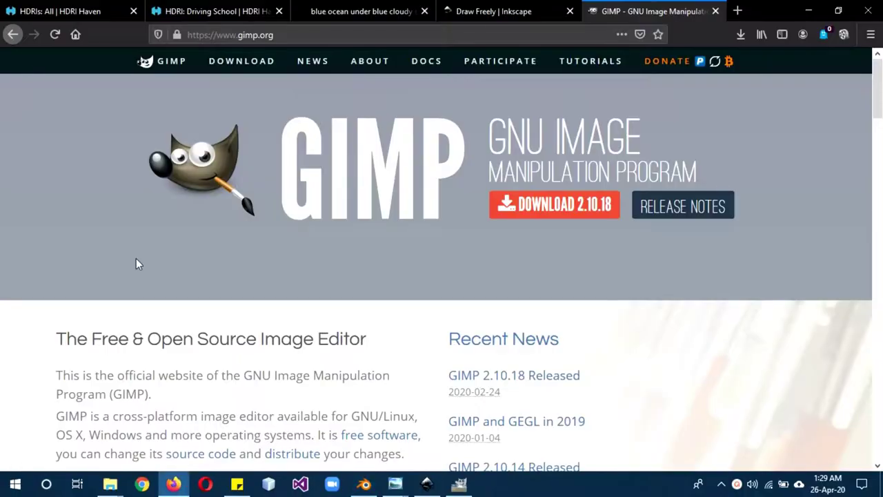
left_click(62, 11)
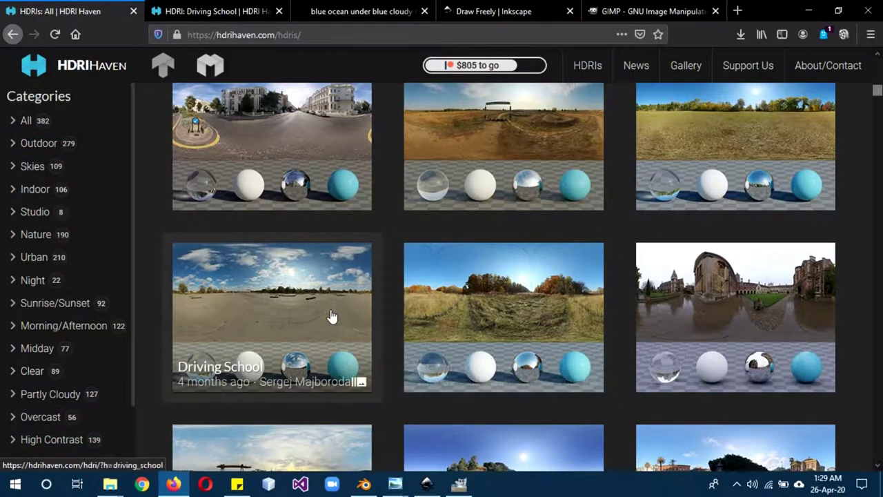
left_click(215, 11)
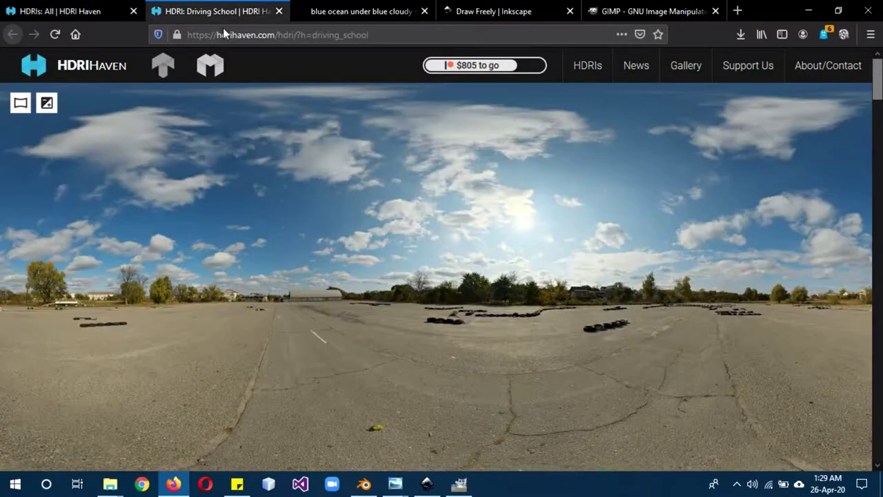
left_click(69, 11)
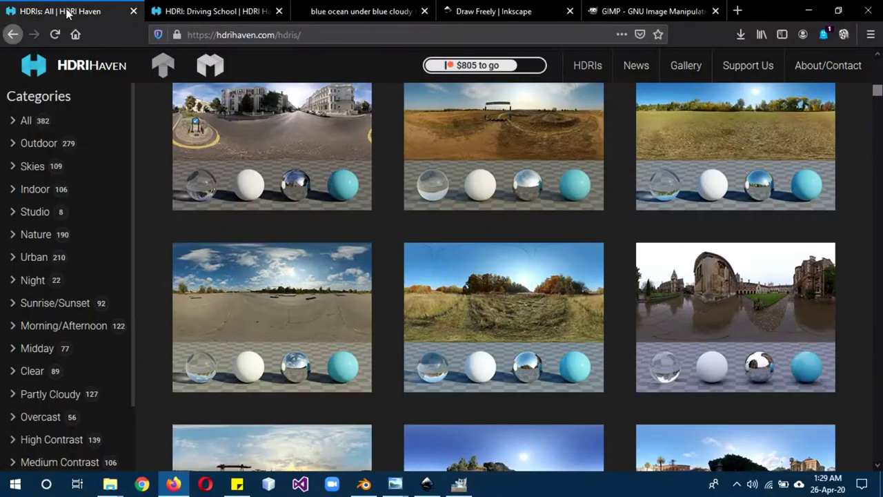
left_click(184, 5)
scroll(327, 197, "down", 1)
scroll(313, 220, "down", 5)
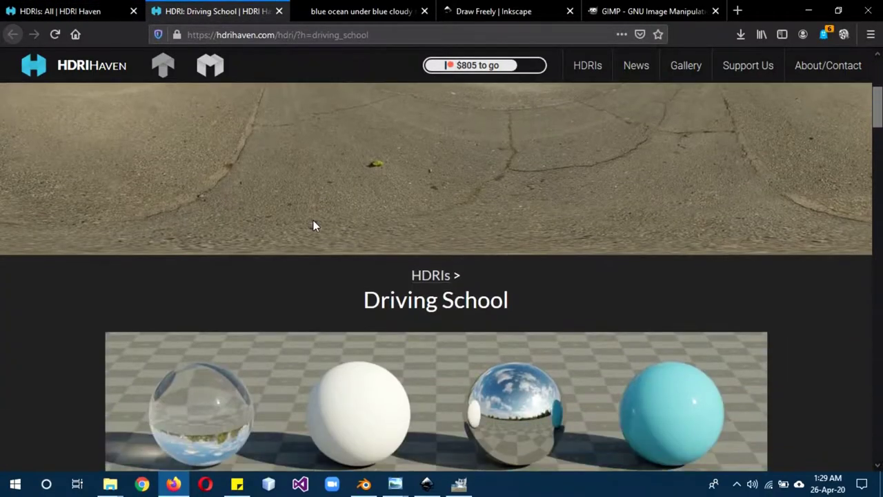
scroll(313, 220, "down", 5)
scroll(313, 227, "down", 2)
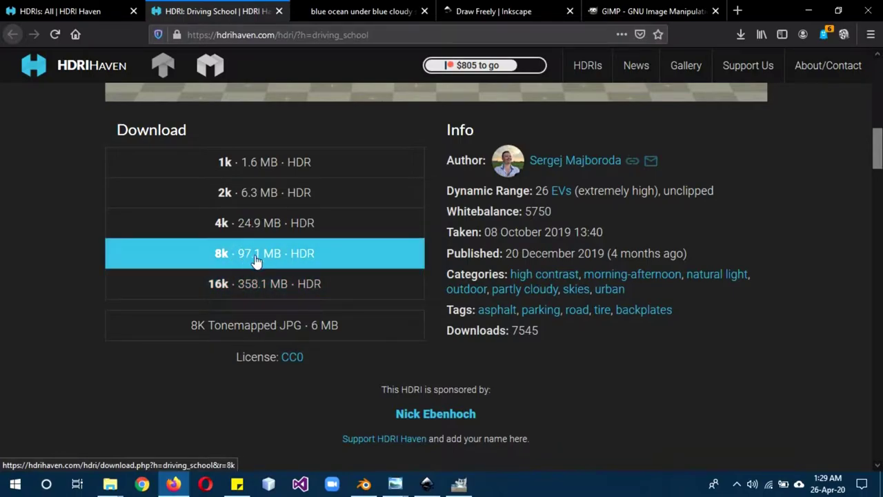
scroll(259, 257, "up", 10)
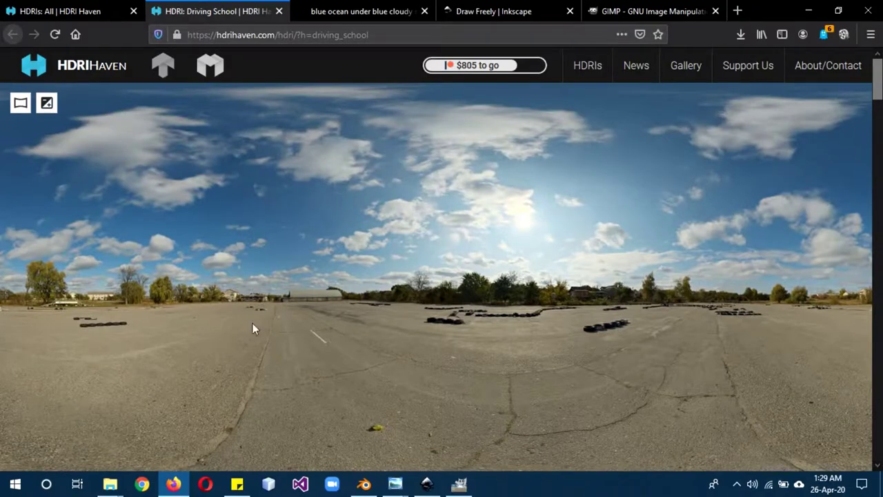
left_click(174, 483)
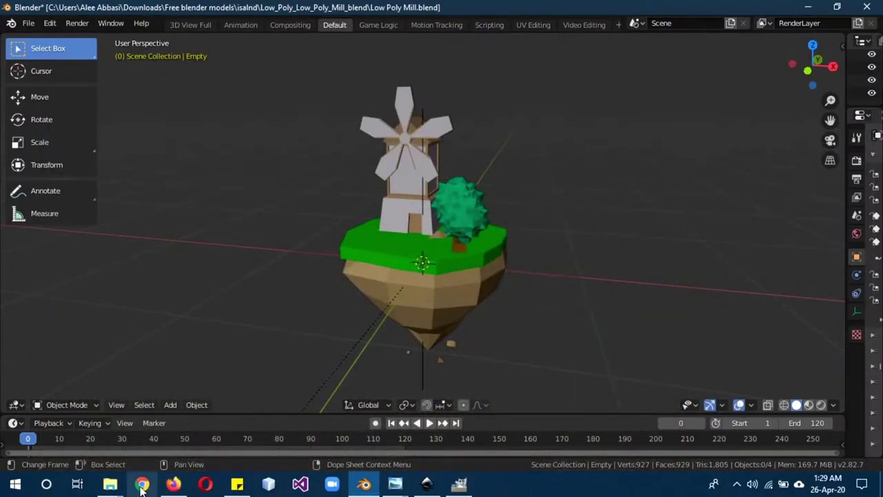
Switch between the Driving School HDRI and GIMP tabs in Firefox, then minimize Firefox.
mouse_move(110, 483)
left_click(93, 457)
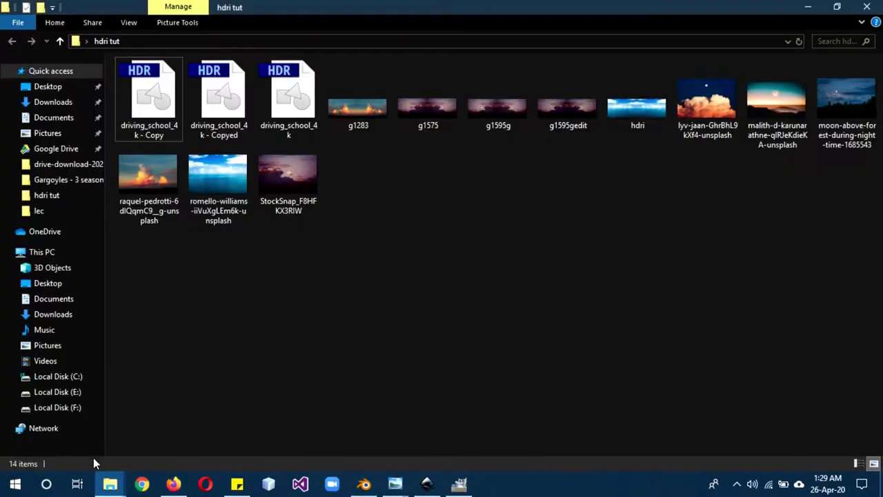
left_click(174, 483)
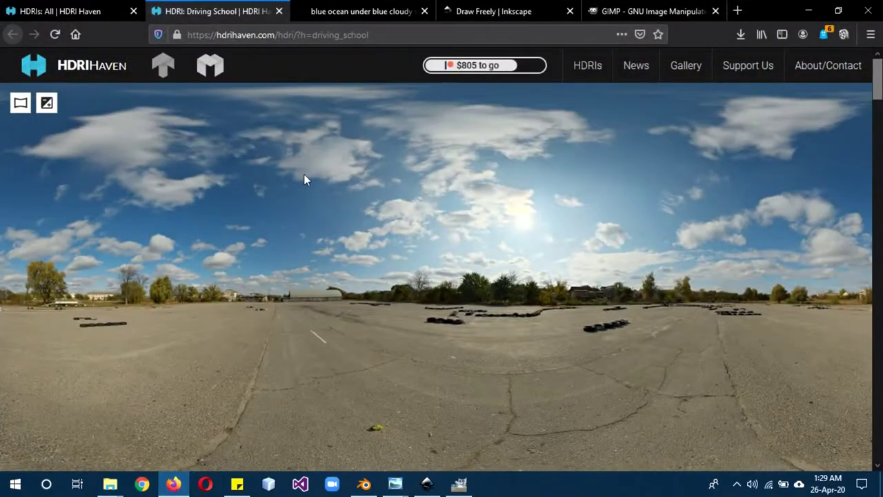
left_click(638, 11)
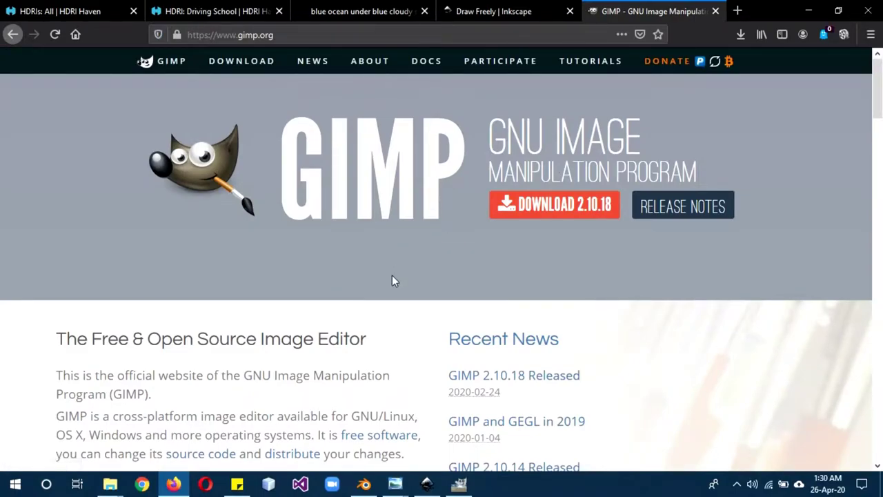
scroll(391, 275, "down", 3)
scroll(393, 275, "up", 3)
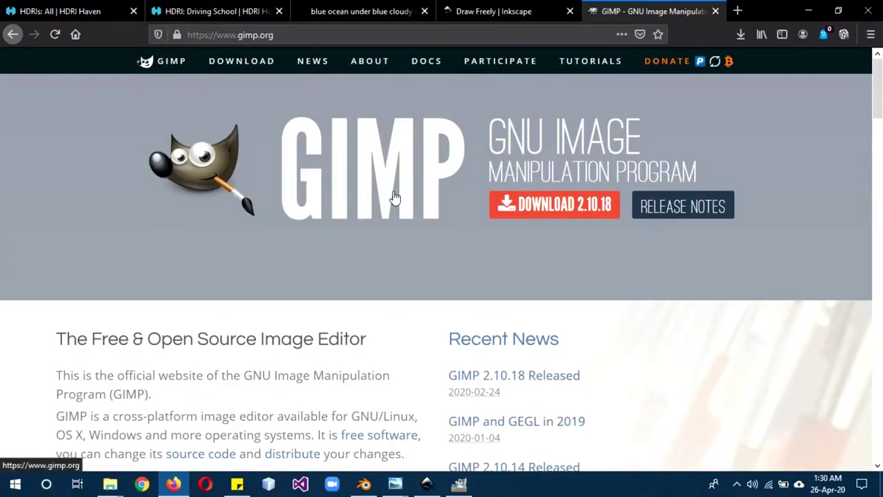
left_click(198, 9)
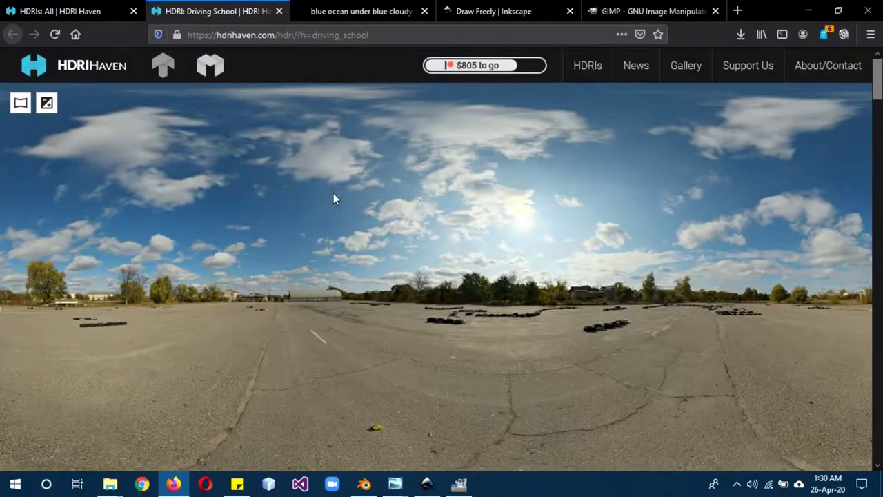
left_click(660, 7)
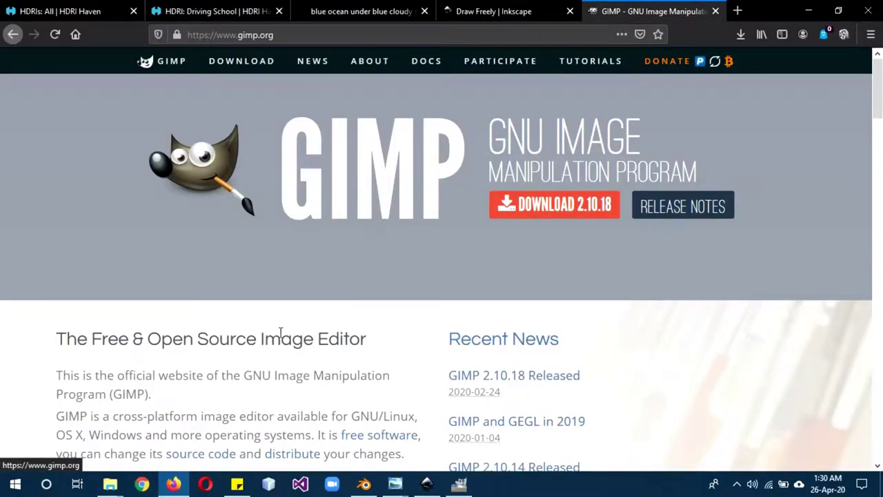
left_click(174, 484)
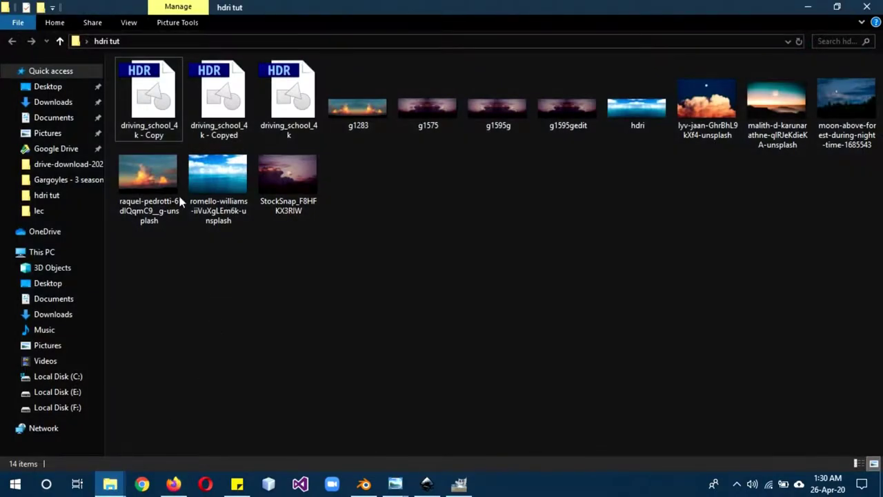
Open driving_school_4k - Copy in GNU Image Manipulation Program through Open with.
right_click(148, 89)
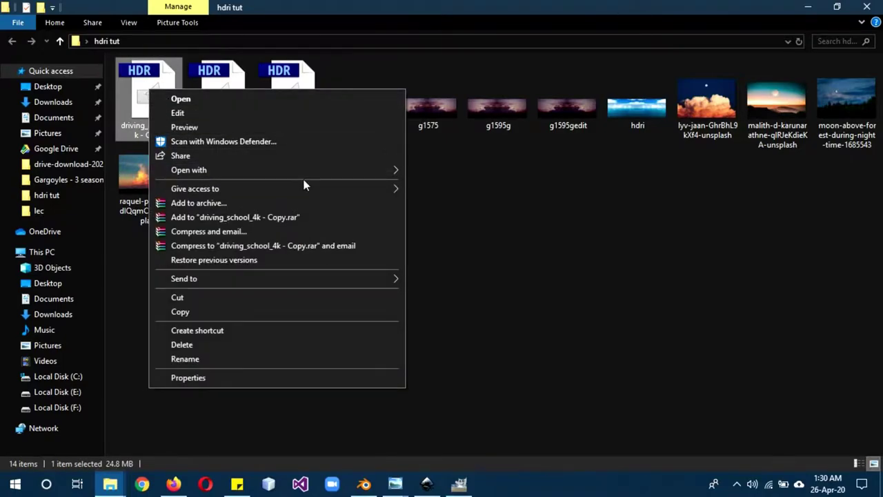
mouse_move(189, 169)
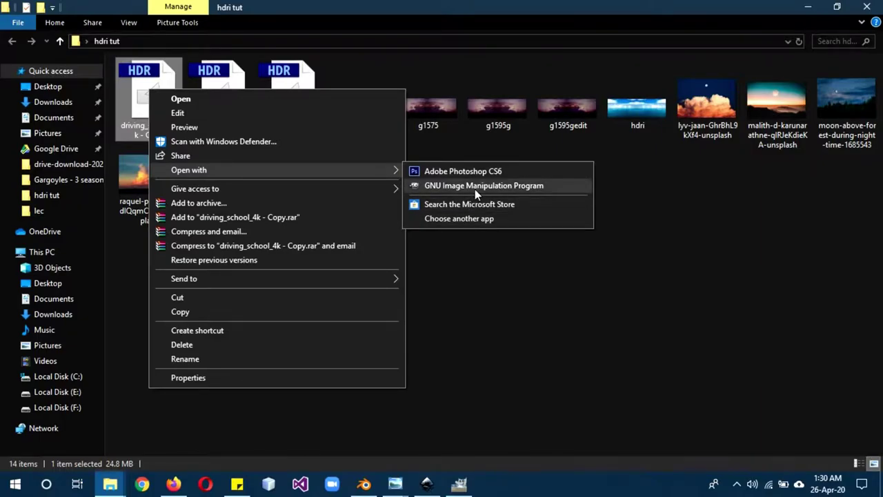
left_click(466, 301)
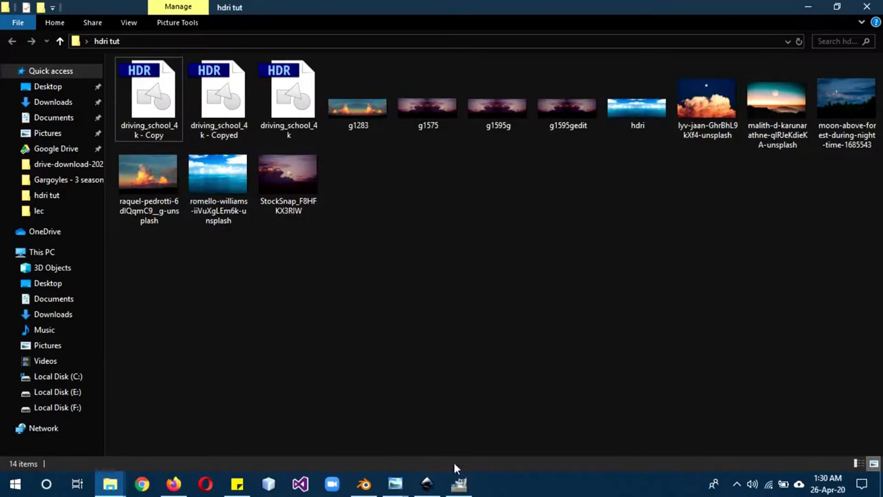
left_click(459, 482)
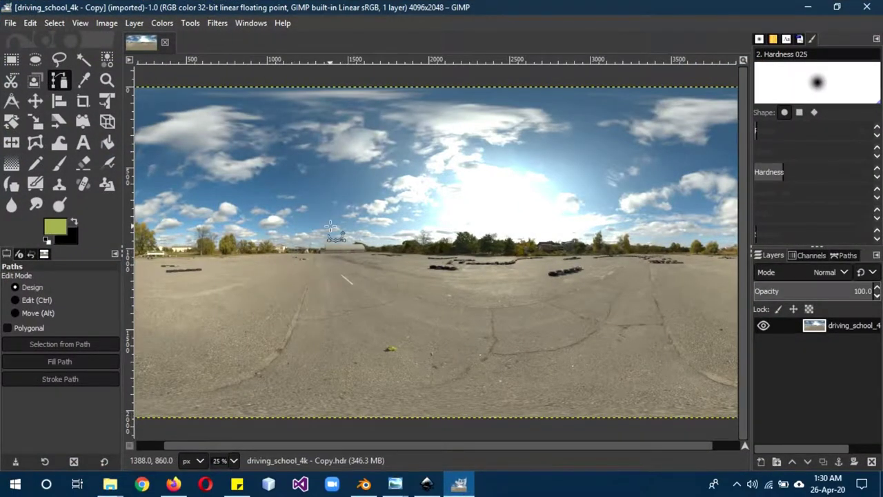
View the HDR panorama at 100% zoom, scrolled up to the sky and tree line.
left_click(228, 466)
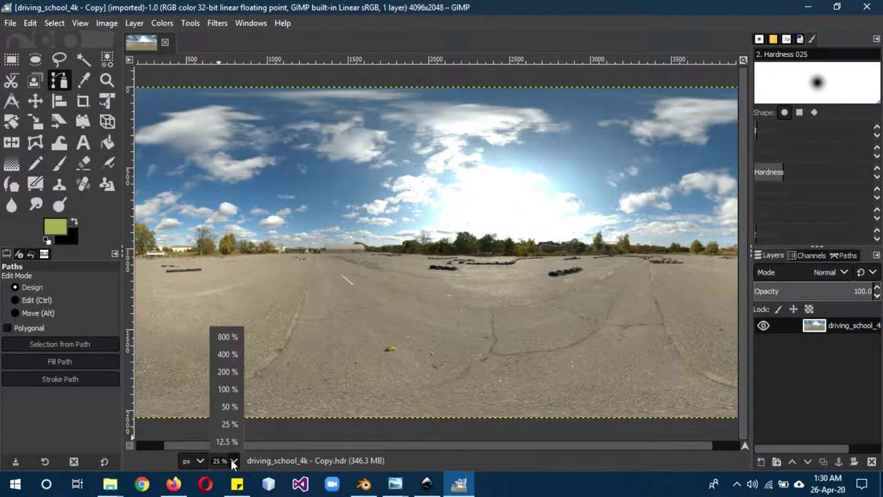
left_click(229, 388)
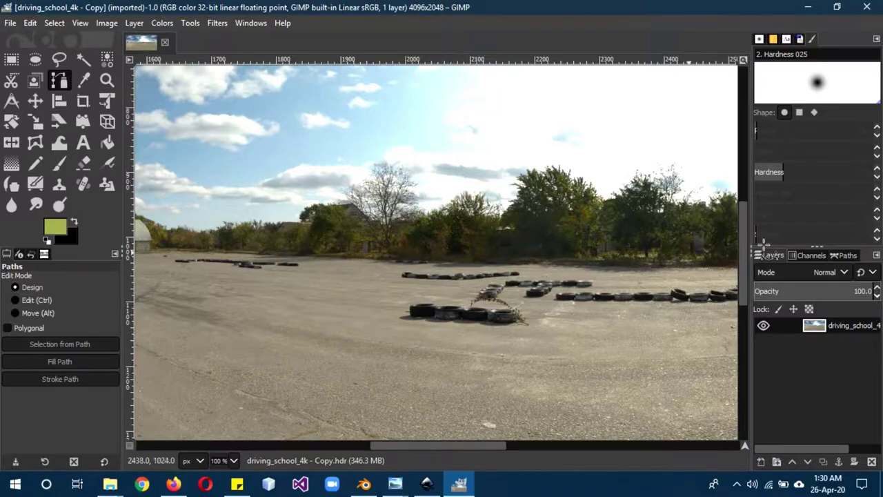
left_click_drag(742, 245, 747, 198)
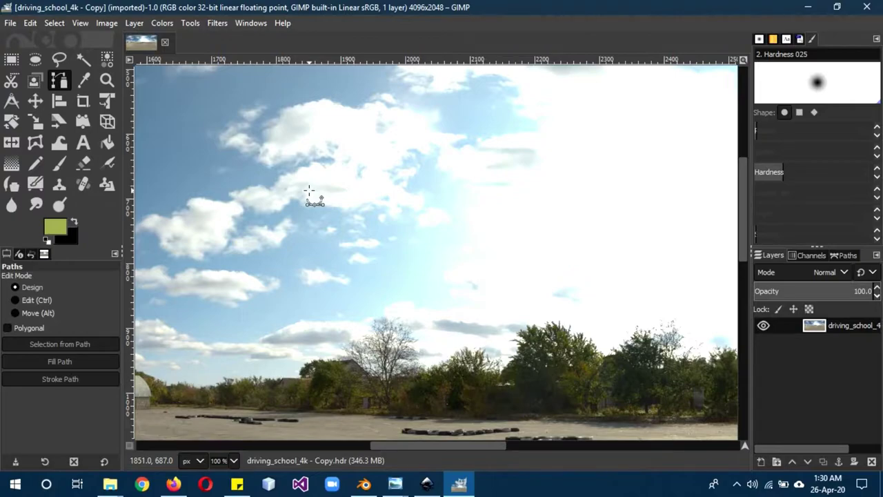
Apply Artistic > Oilify (legacy) with mask size 7 and exponent 7 to the panorama.
left_click(218, 25)
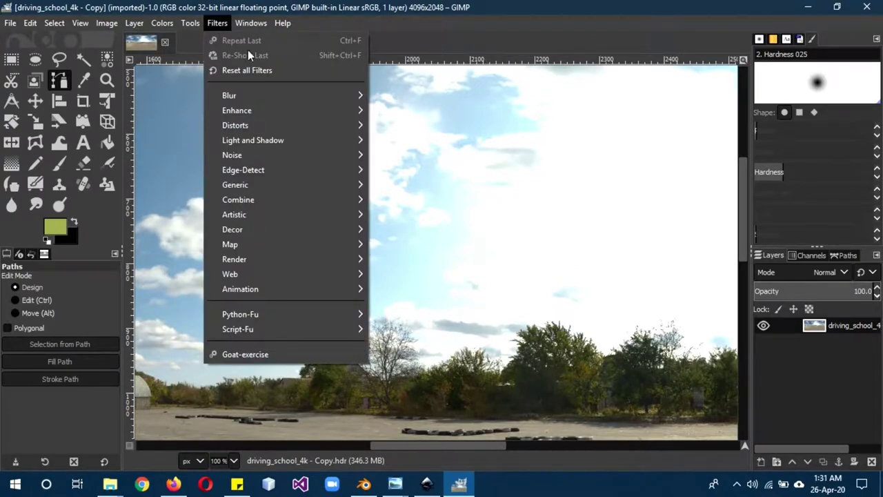
mouse_move(234, 215)
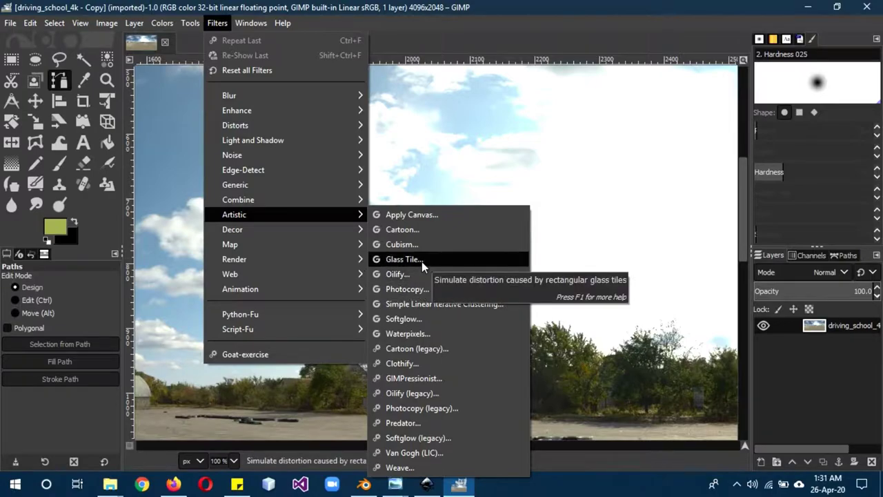
left_click(429, 395)
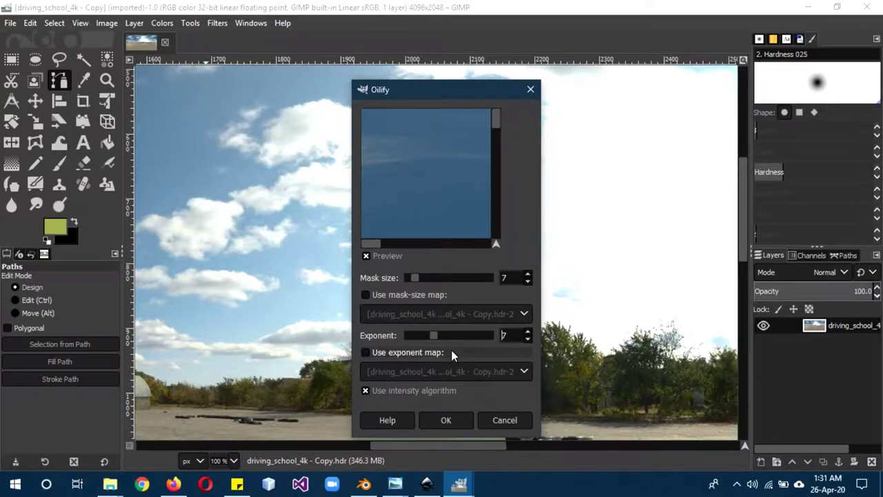
left_click(446, 420)
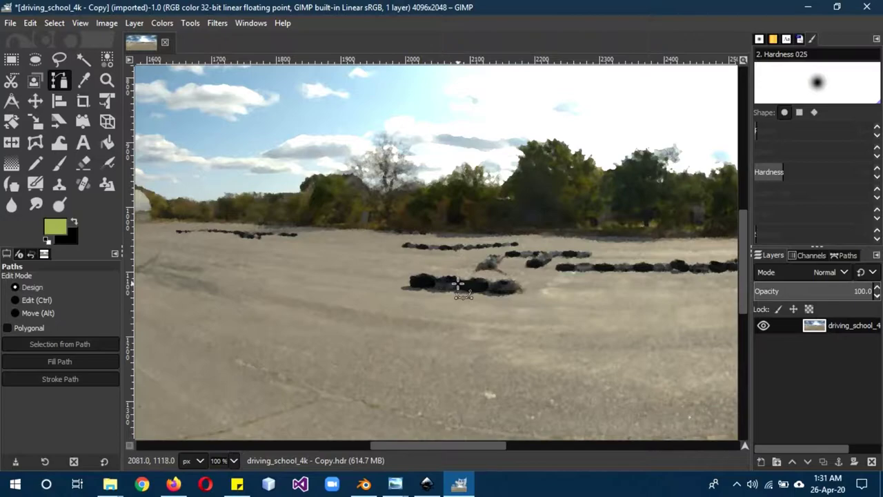
Scroll up to the sky, cancel the Export As dialog without saving, and minimize GIMP.
scroll(414, 266, "up", 2)
scroll(297, 207, "up", 3)
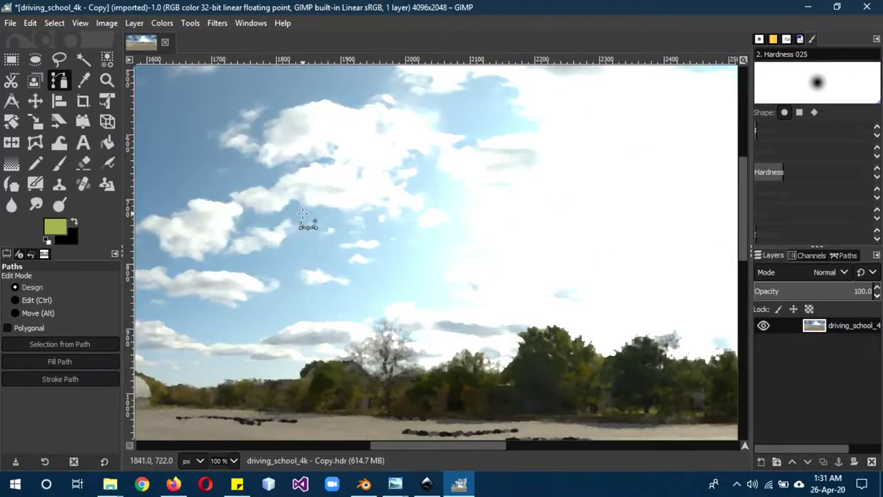
scroll(307, 219, "up", 2)
scroll(309, 217, "up", 2)
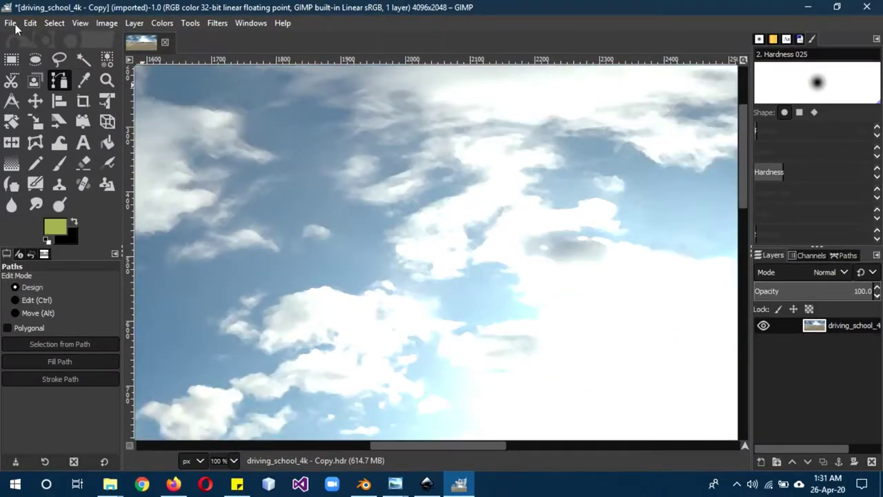
left_click(11, 23)
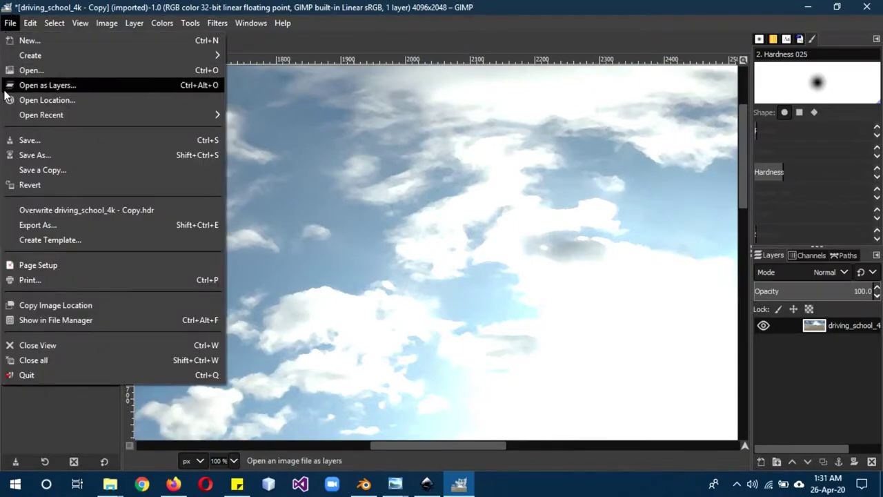
left_click(45, 224)
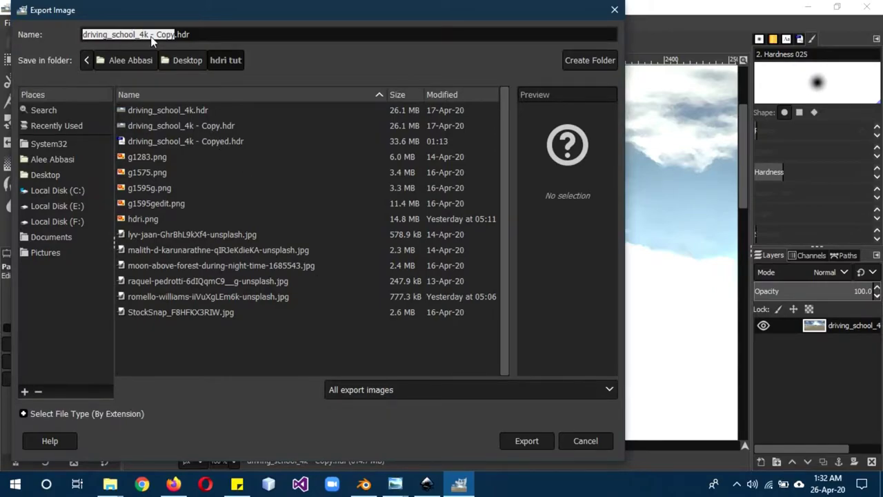
left_click(198, 36)
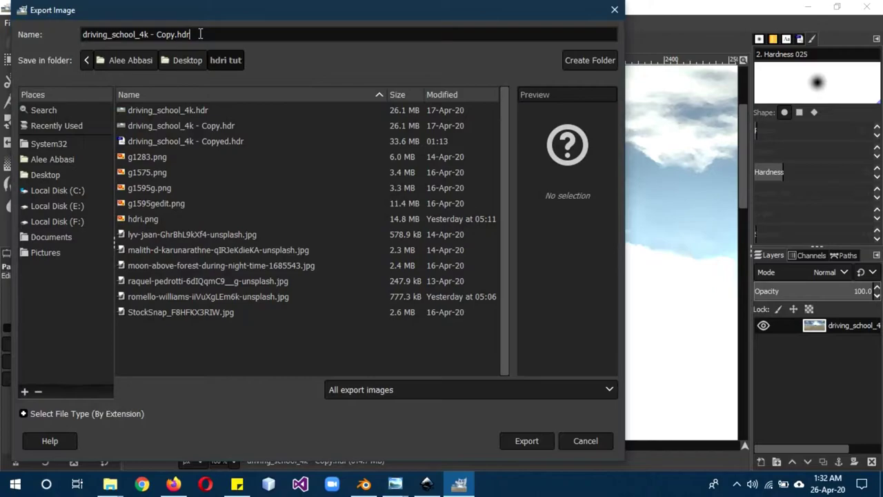
left_click(586, 442)
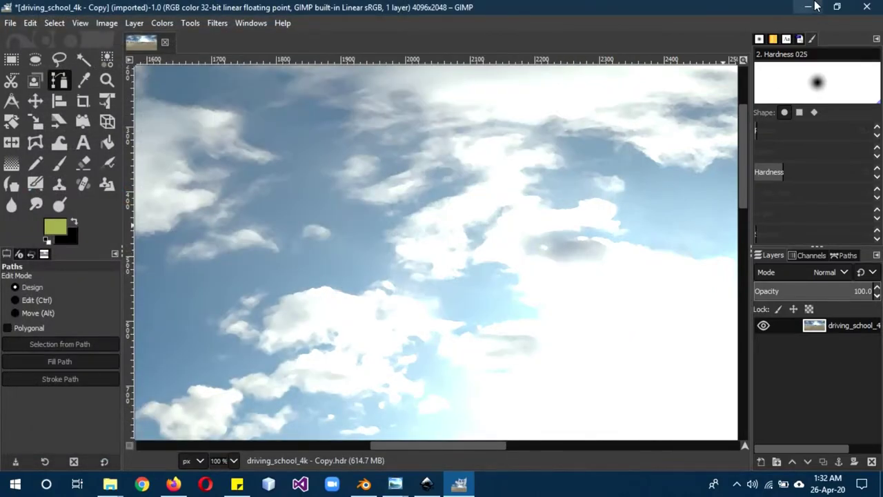
left_click(807, 7)
Bring Blender forward and show the island in Rendered shading against the HDRI sky.
left_click(363, 483)
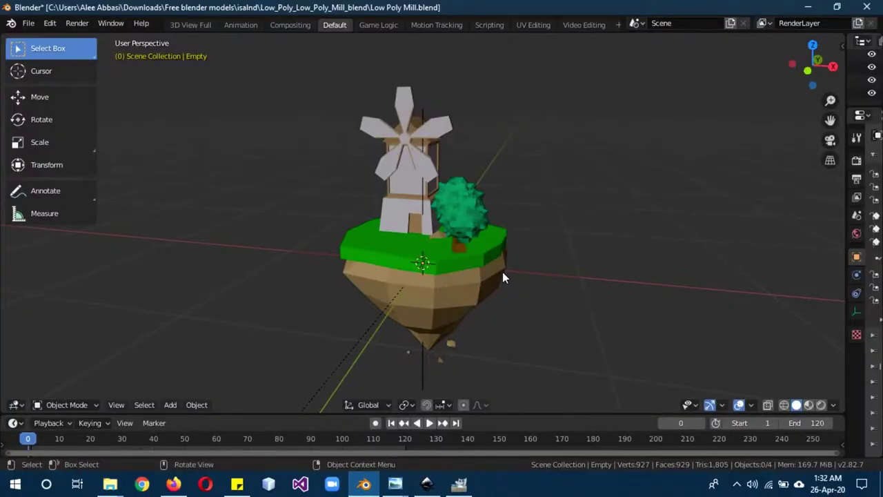
key("z")
left_click(538, 204)
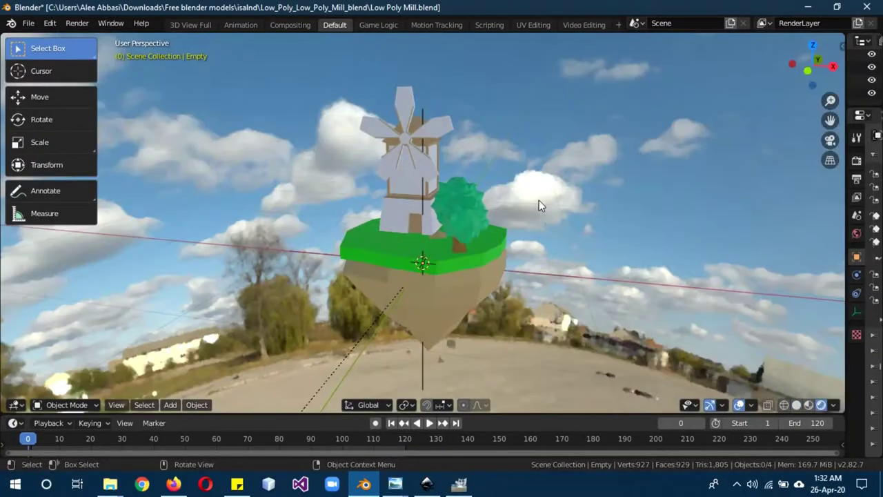
middle_click_drag(581, 173, 601, 159)
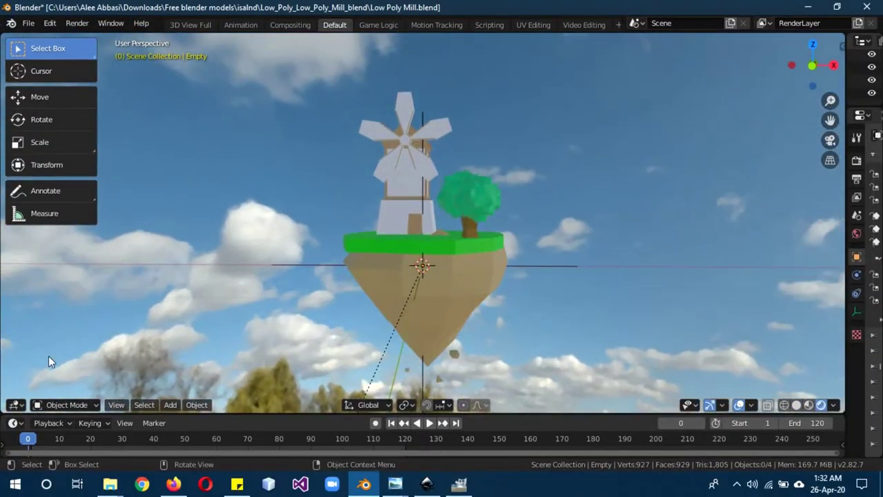
Turn the main editor into a Shader Editor showing the World node tree.
left_click(15, 405)
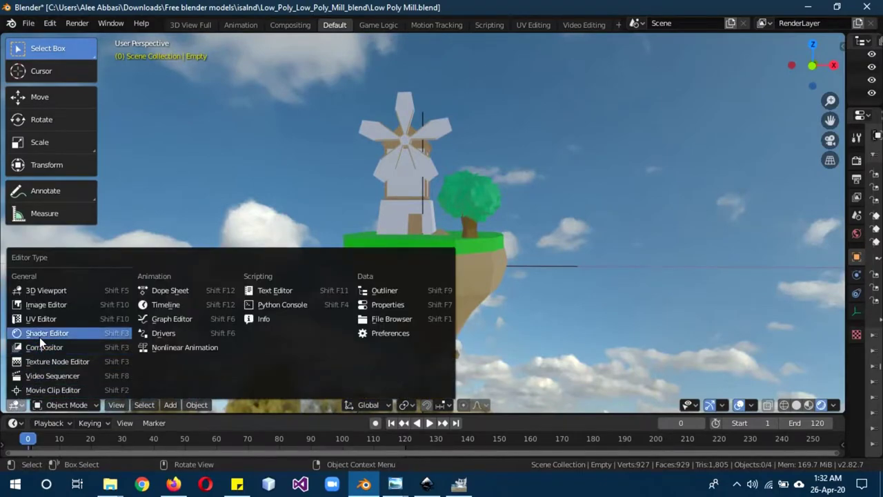
left_click(39, 337)
left_click(58, 407)
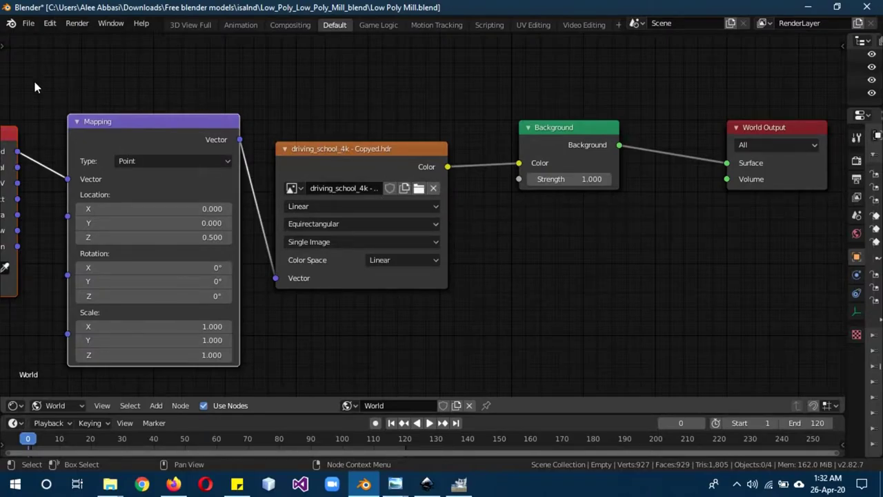
left_click(14, 405)
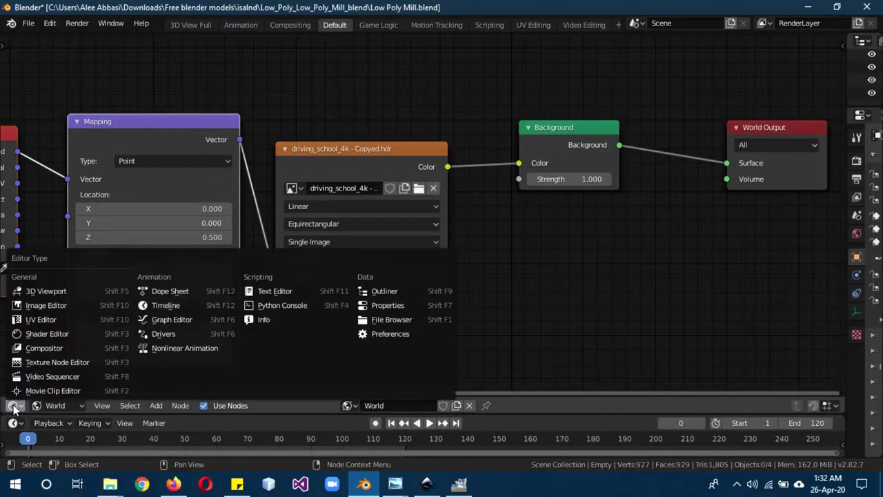
Return the editor to a 3D Viewport and look through the scene camera.
left_click(64, 291)
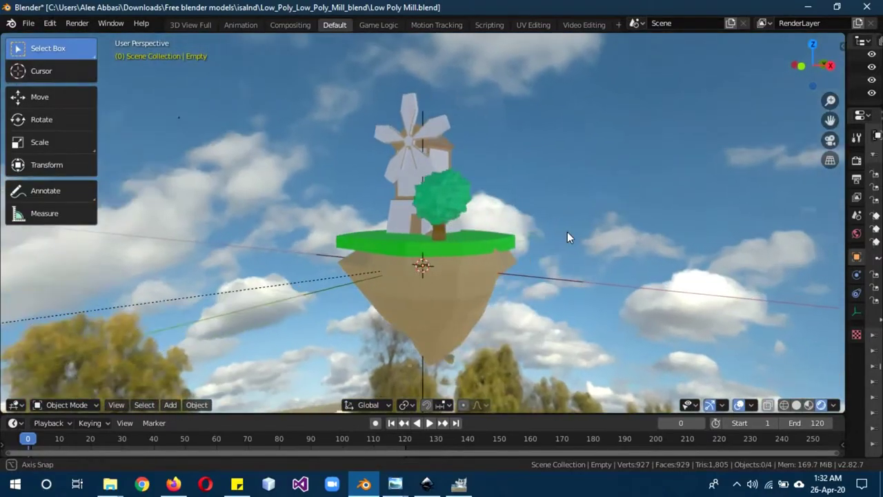
mouse_move(567, 233)
middle_mouse_down()
mouse_move(621, 179)
mouse_move(743, 239)
mouse_move(787, 212)
mouse_move(842, 220)
mouse_move(43, 220)
mouse_move(162, 216)
mouse_move(248, 241)
mouse_move(272, 237)
middle_mouse_up()
mouse_move(389, 160)
middle_mouse_down()
mouse_move(388, 202)
mouse_move(401, 227)
mouse_move(433, 225)
mouse_move(522, 175)
middle_mouse_up()
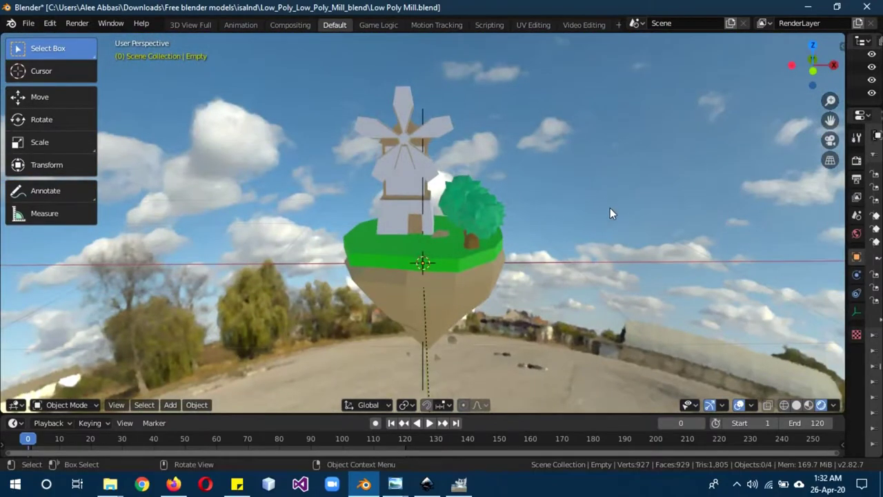
key("KP_0")
Play the animation twice from the camera, stopping at frame 9.
left_click(429, 424)
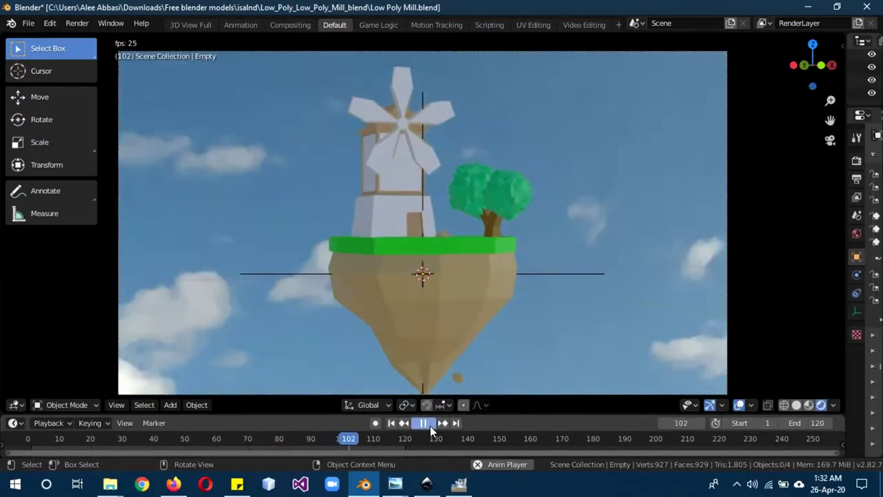
left_click(429, 425)
left_click(430, 425)
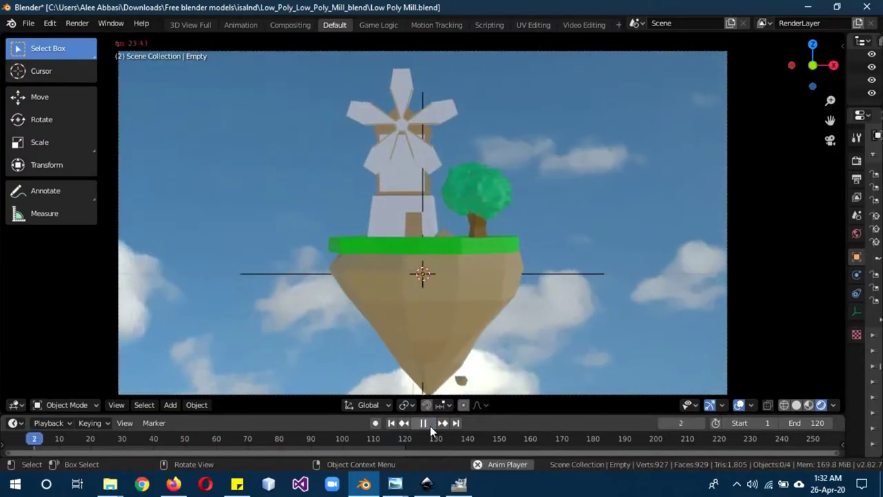
left_click(429, 425)
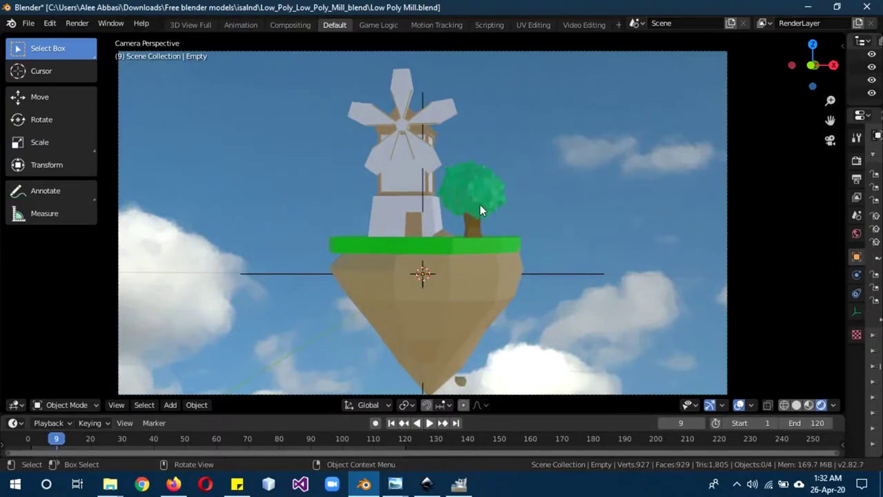
Switch the viewport back to Solid shading and orbit out of camera view.
key("z")
left_click(553, 204)
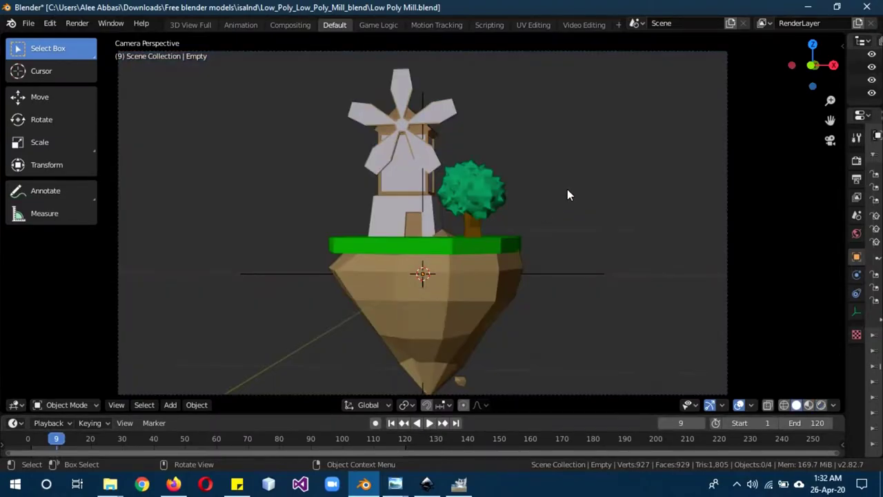
middle_click_drag(567, 196, 548, 215)
scroll(541, 224, "down", 2)
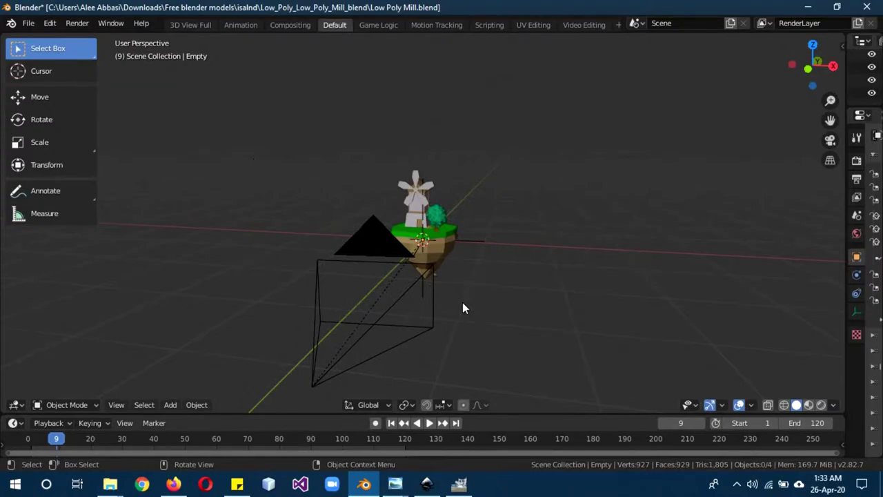
left_click(173, 484)
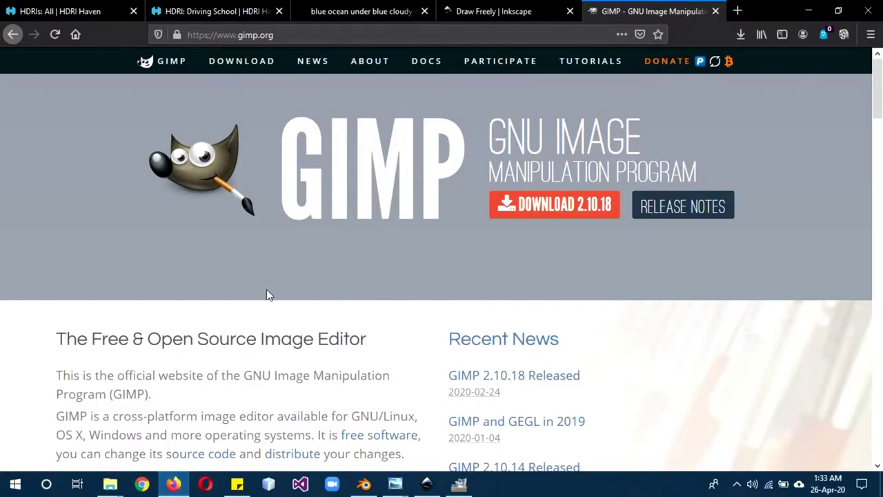
left_click(338, 8)
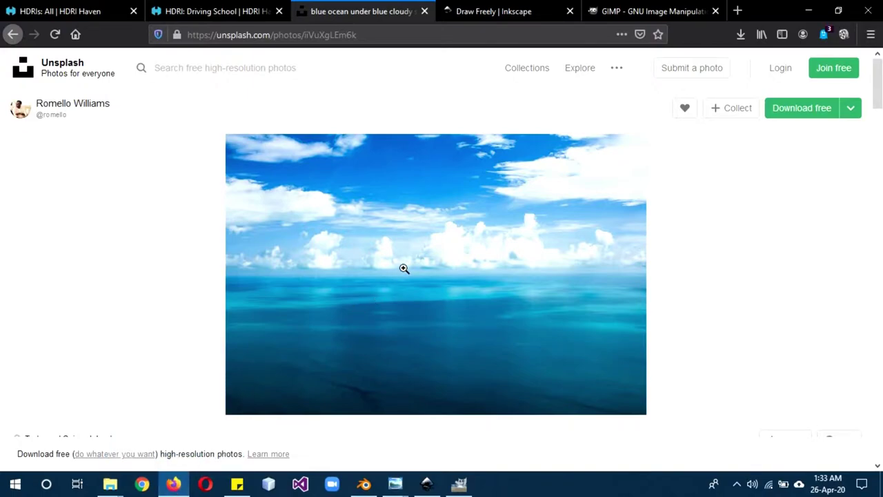
left_click(857, 115)
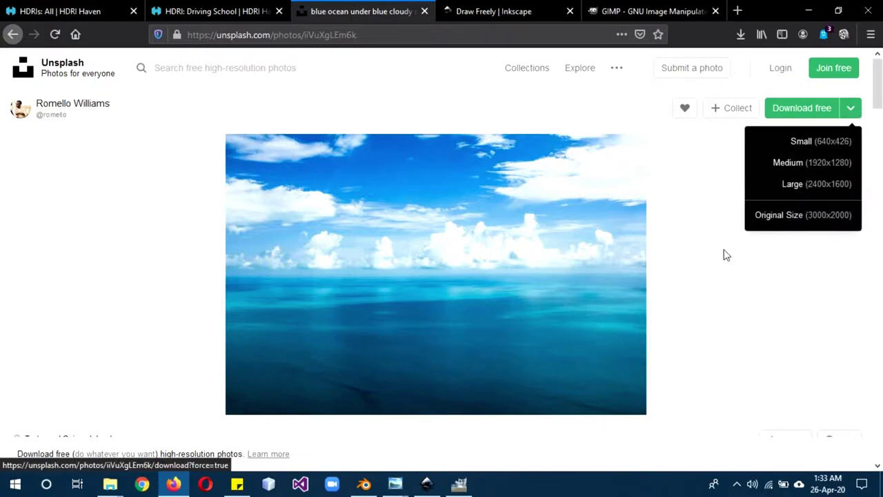
left_click(693, 267)
left_click(174, 484)
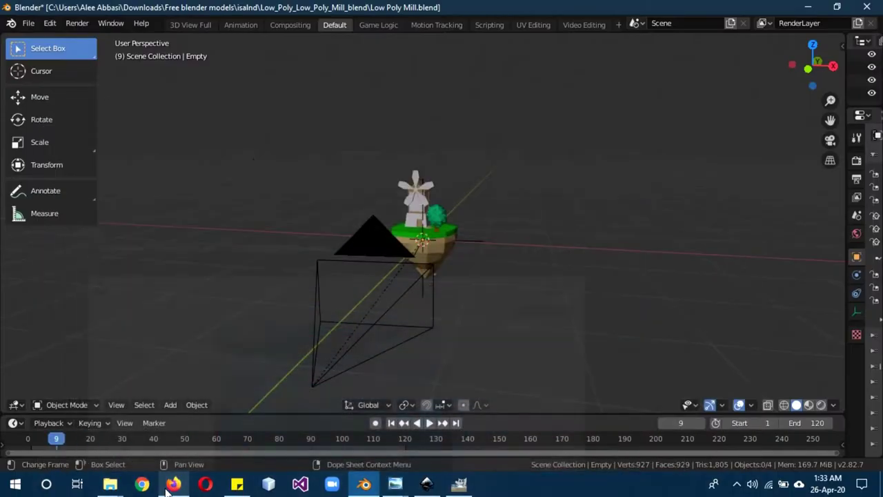
left_click(175, 487)
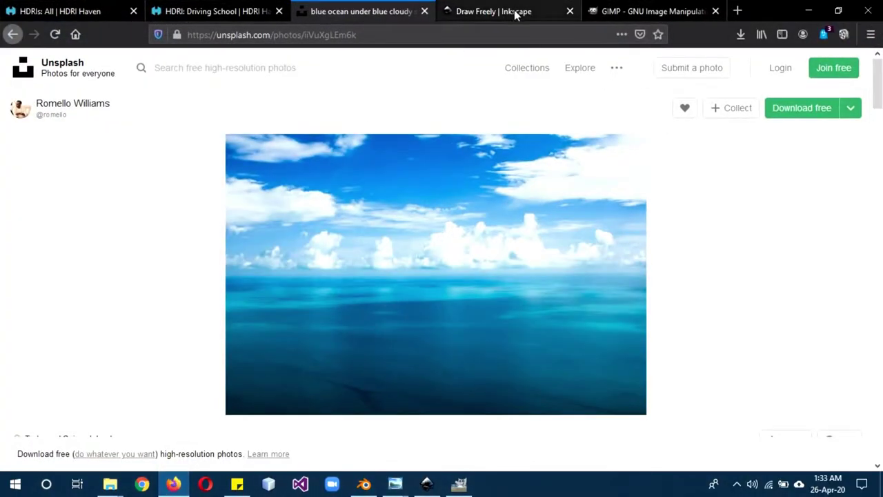
left_click(516, 12)
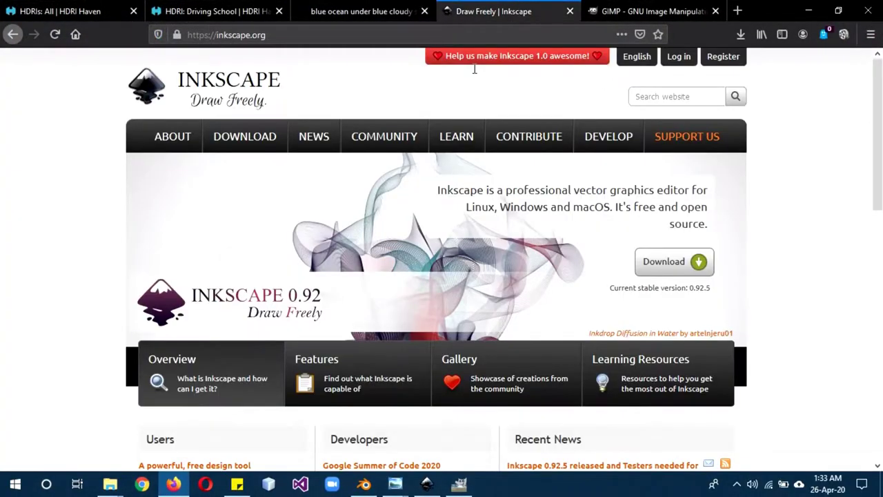
left_click(649, 11)
left_click(536, 15)
left_click(174, 483)
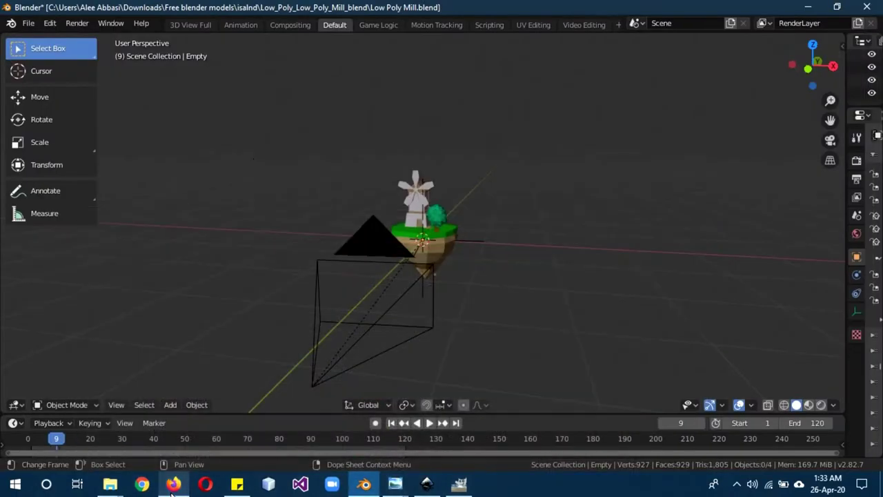
left_click(429, 483)
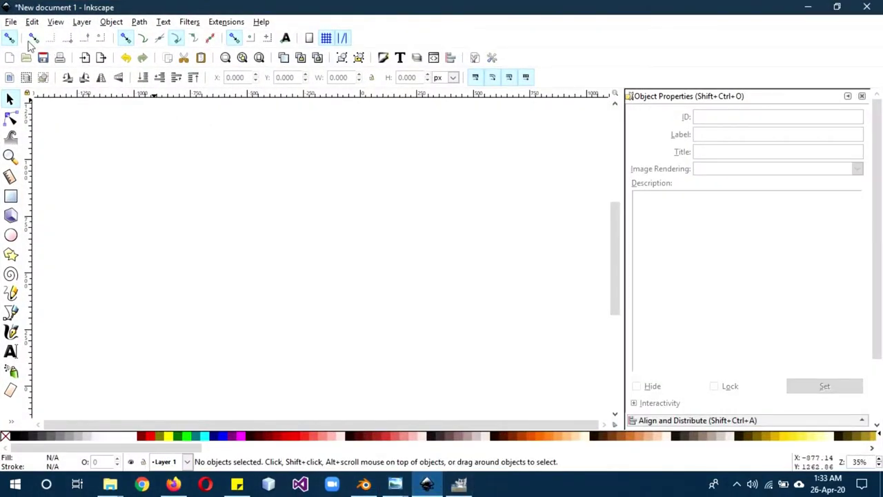
Import the romello-williams sky photo from the Desktop's hdri tut folder.
left_click(18, 23)
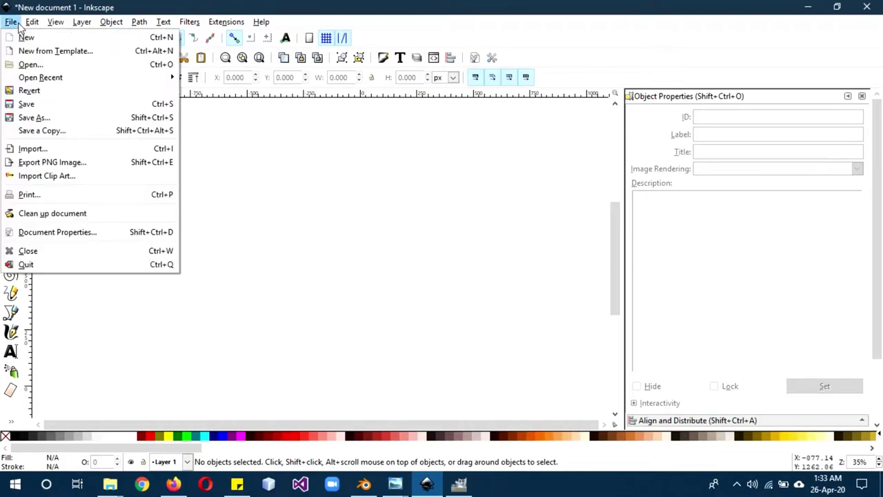
left_click(31, 148)
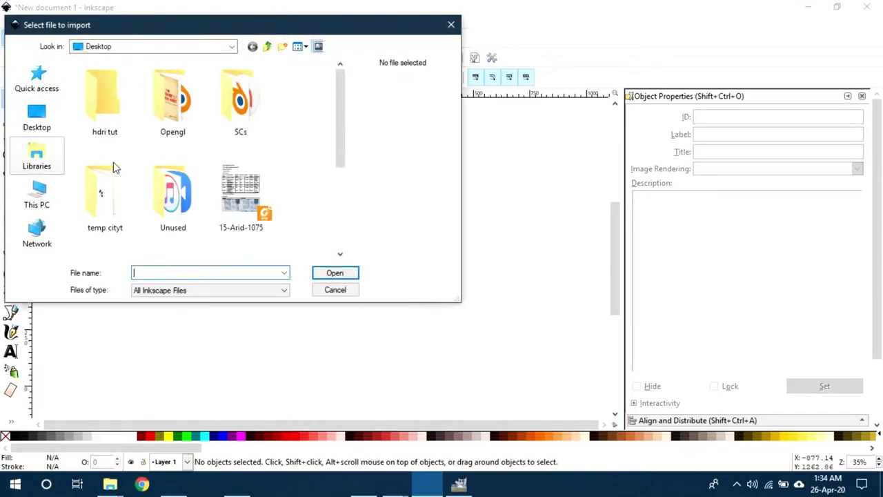
left_click(24, 127)
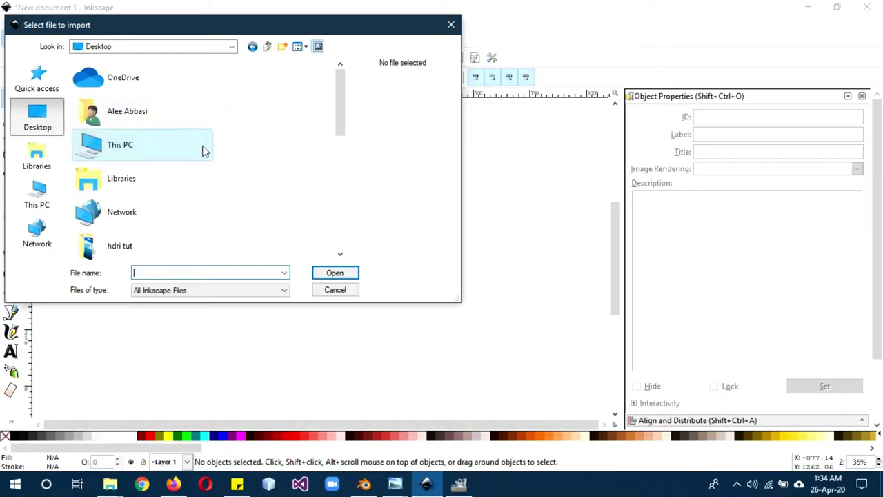
scroll(200, 153, "down", 2)
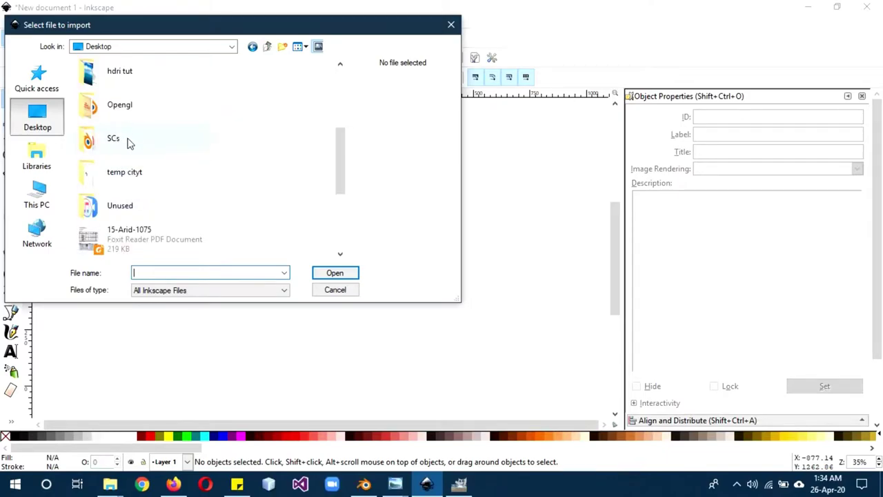
scroll(128, 142, "down", 3)
scroll(128, 135, "up", 3)
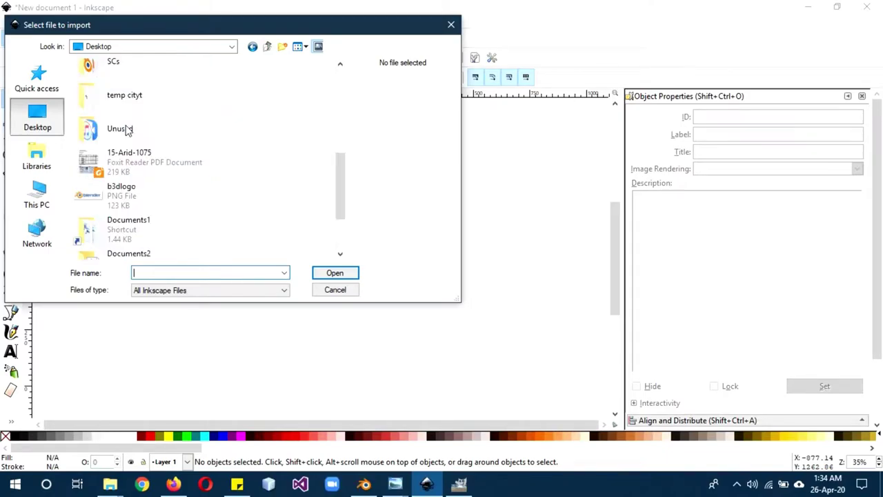
scroll(126, 128, "up", 5)
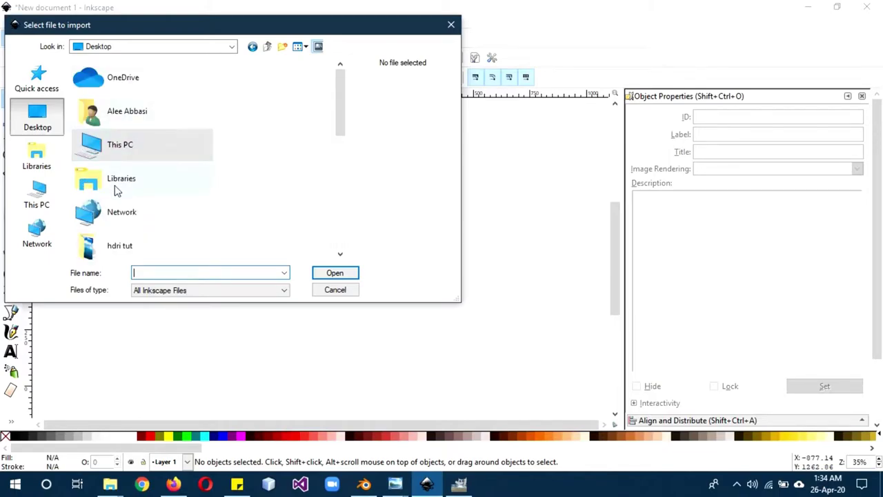
double_click(121, 238)
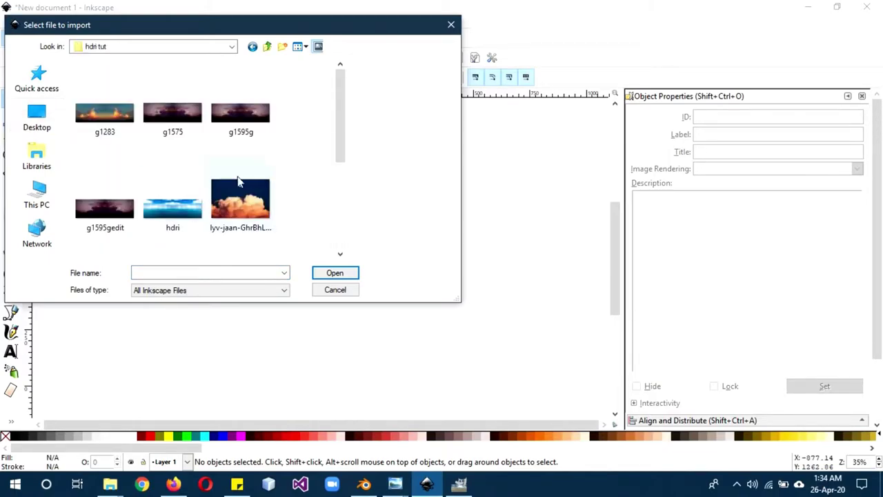
scroll(237, 182, "down", 3)
left_click(115, 217)
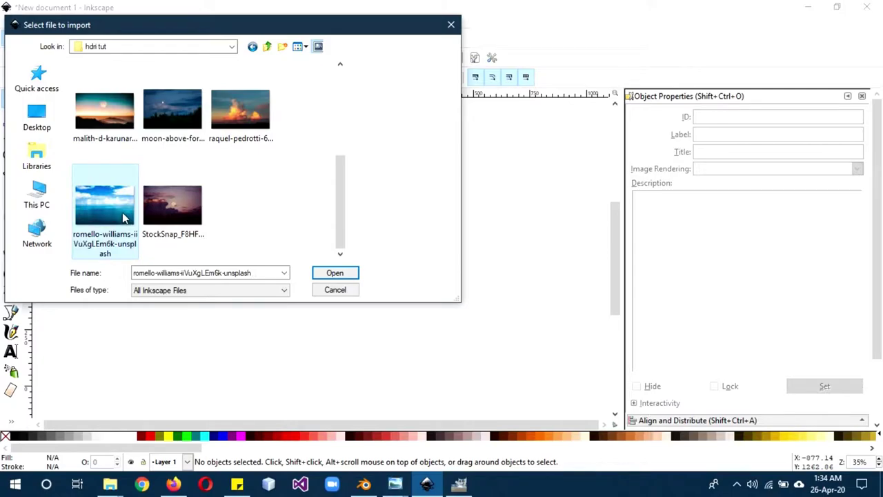
left_click(339, 272)
Confirm the bitmap import, zoom out to the whole photo, and open Filters > Image Paint and Draw.
left_click(522, 330)
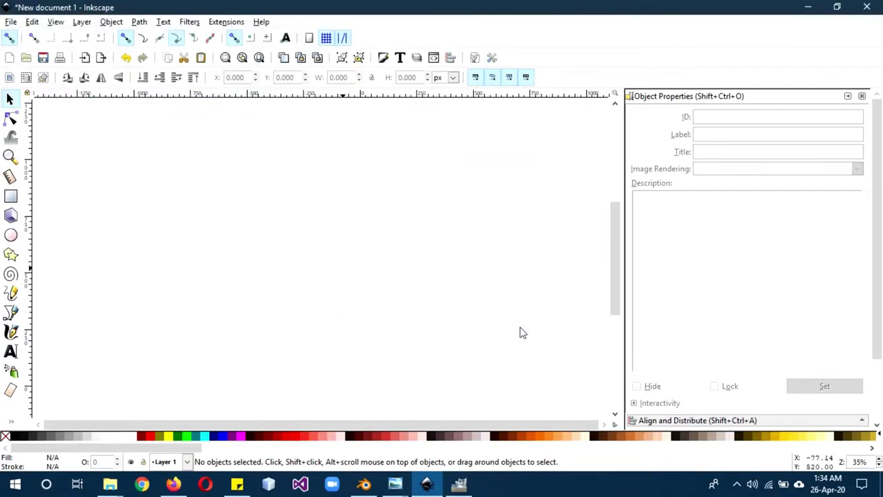
scroll(437, 295, "up", 3)
scroll(437, 296, "down", 3)
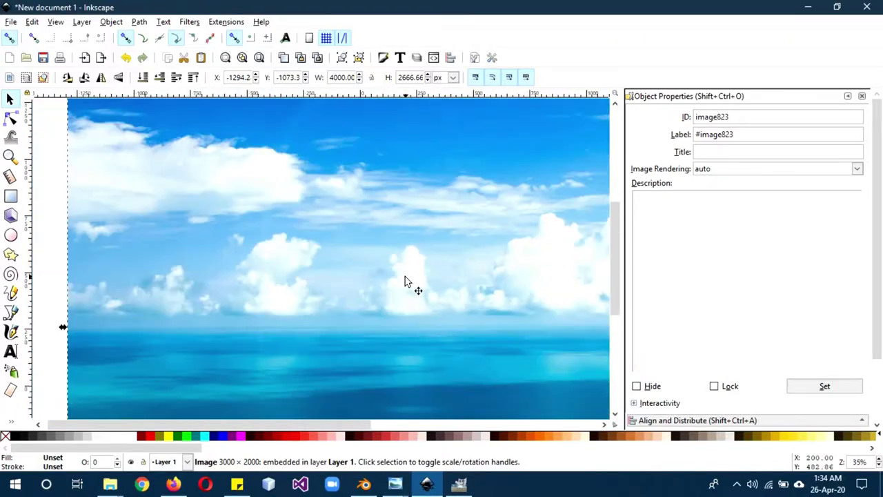
scroll(405, 281, "down", 2, "ctrl")
scroll(406, 281, "down", 1, "ctrl")
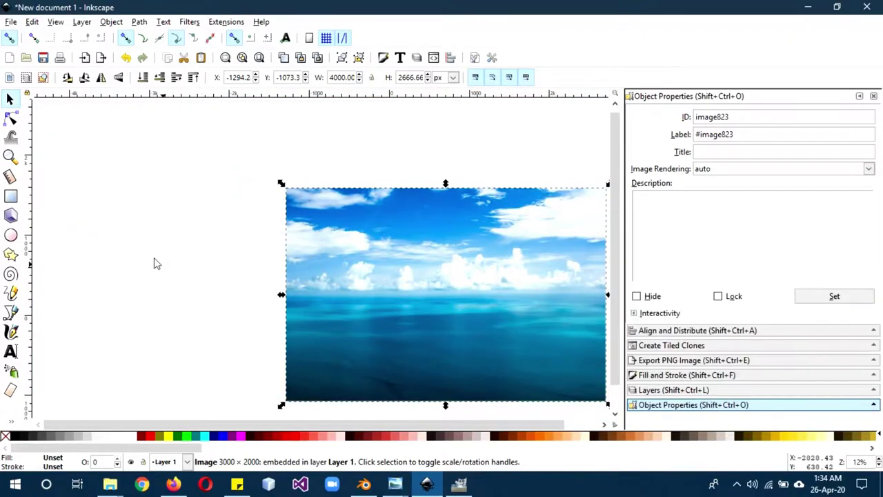
middle_click_drag(155, 263, 34, 207)
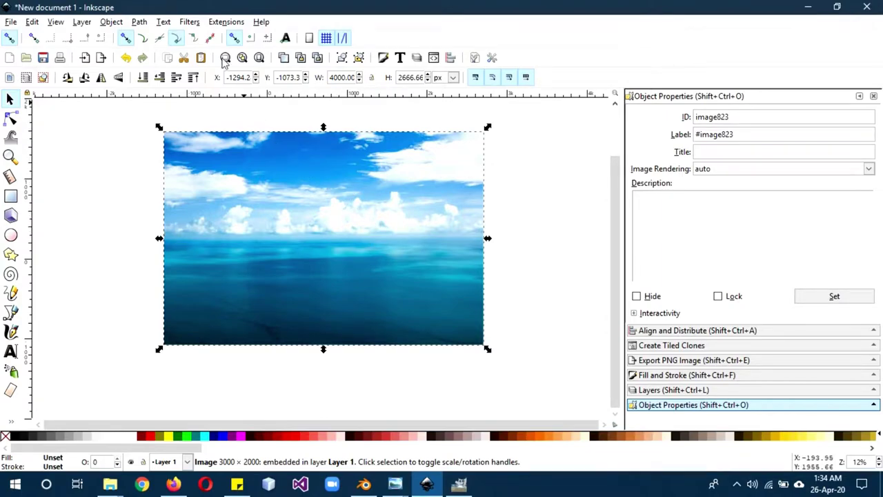
left_click(190, 22)
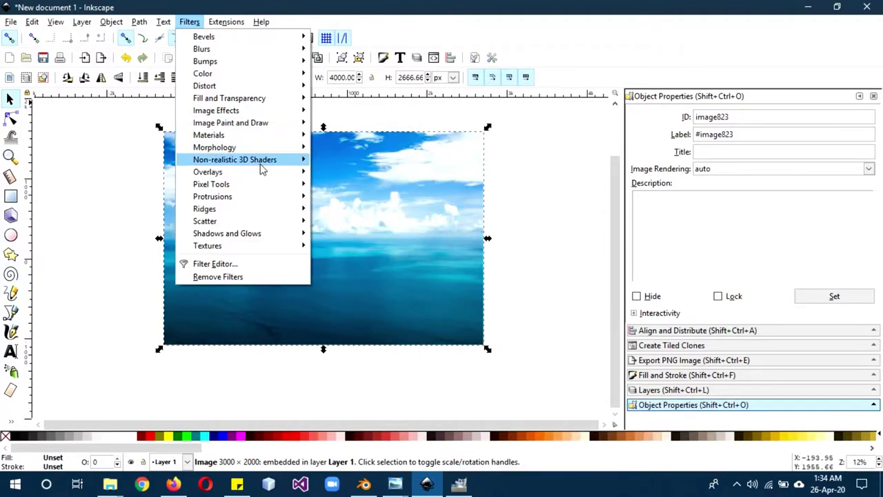
mouse_move(230, 123)
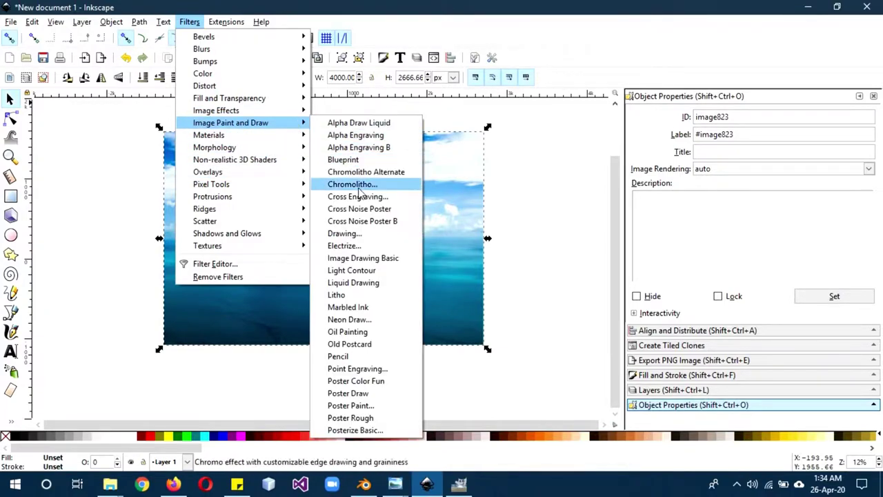
Apply the Oil Painting filter to the sky-and-sea photo and zoom to inspect the brushstrokes.
left_click(370, 333)
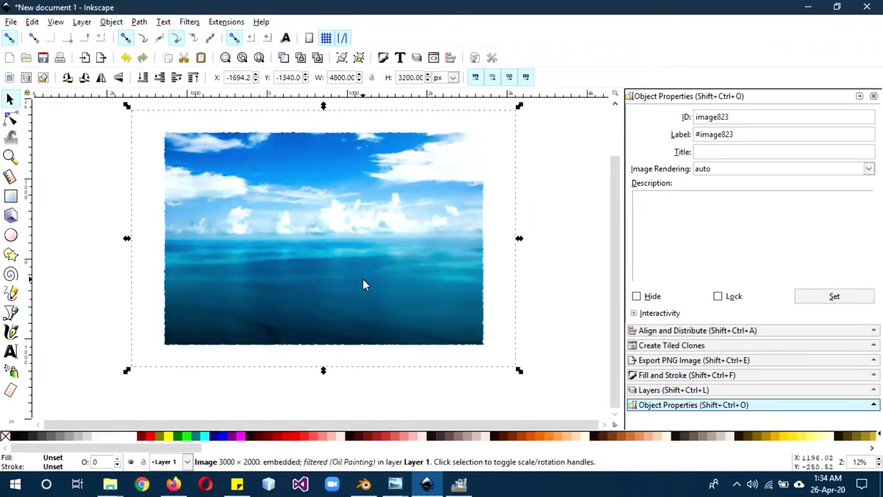
scroll(250, 233, "up", 4, "ctrl")
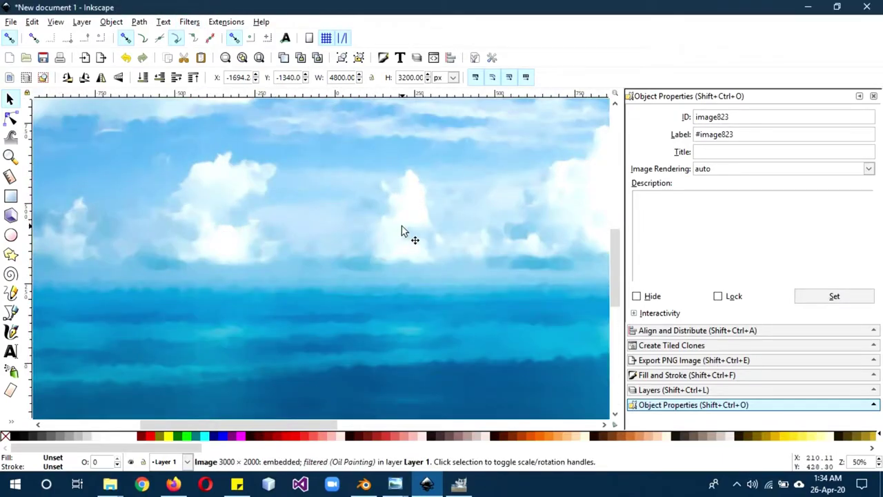
scroll(380, 238, "down", 3, "ctrl")
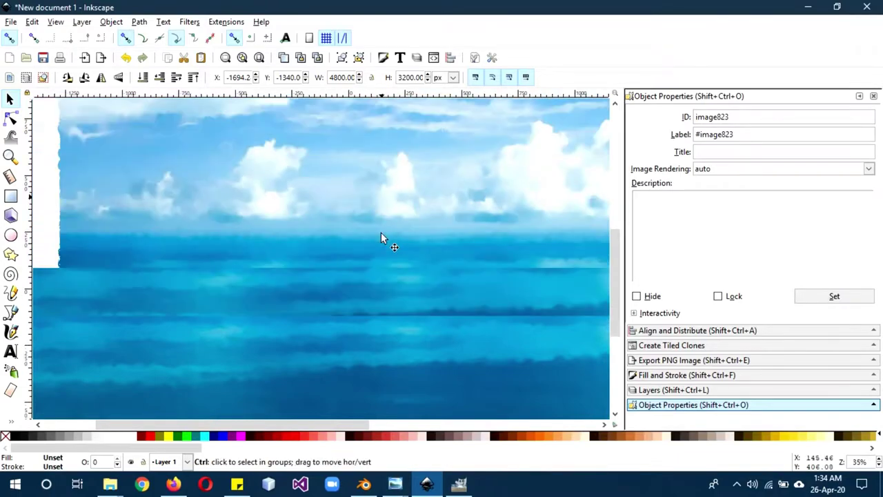
scroll(381, 234, "down", 1, "ctrl")
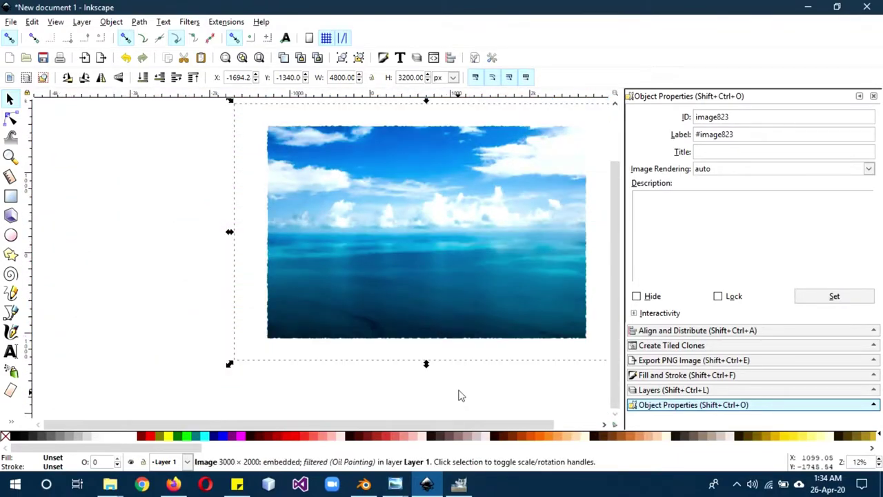
Copy and paste the oil-painted sky image, then mirror the copy horizontally.
right_click(340, 275)
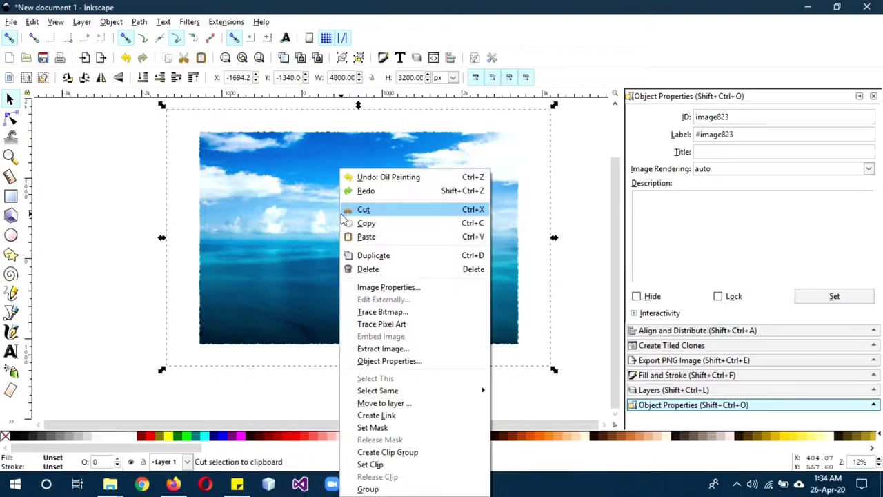
left_click(365, 223)
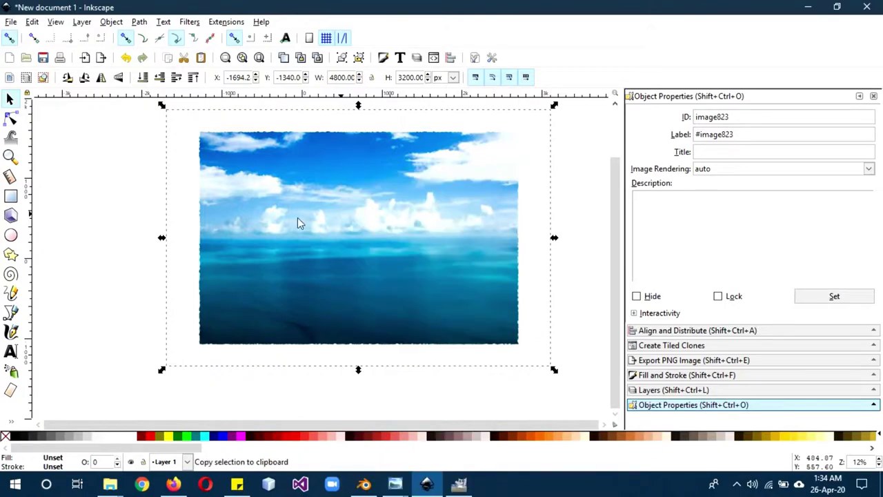
right_click(138, 187)
left_click(176, 252)
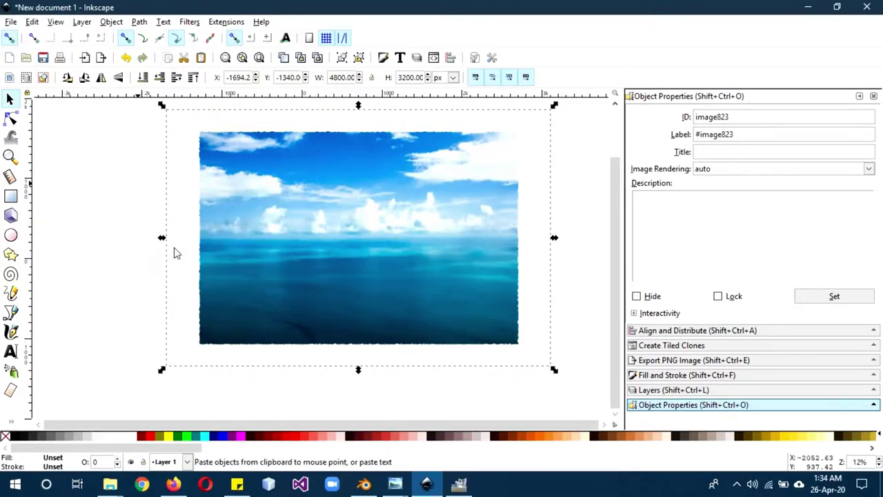
left_click(101, 78)
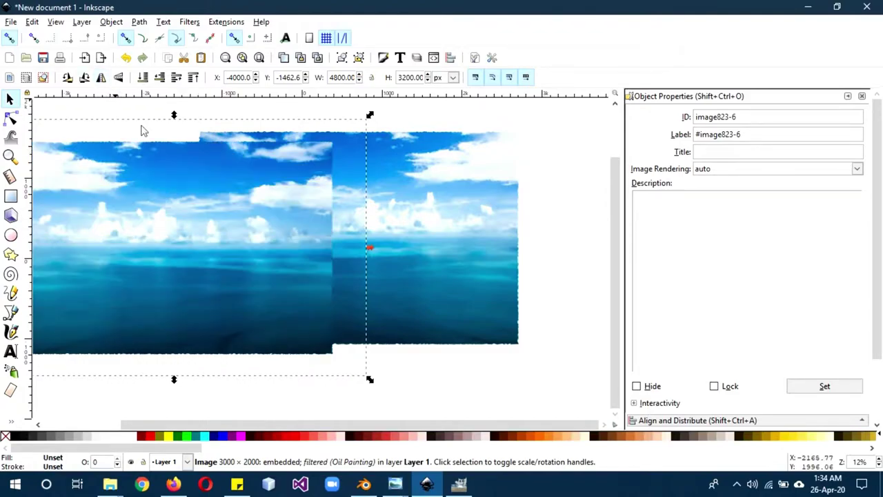
Butt the mirrored copy against the original's left edge to form a seamless panorama, then deselect.
left_click_drag(272, 260, 152, 254)
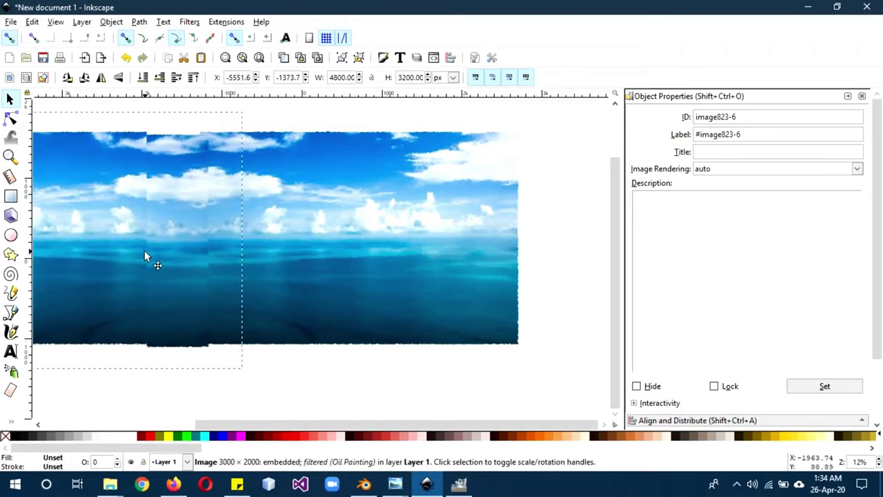
left_click_drag(151, 254, 221, 257)
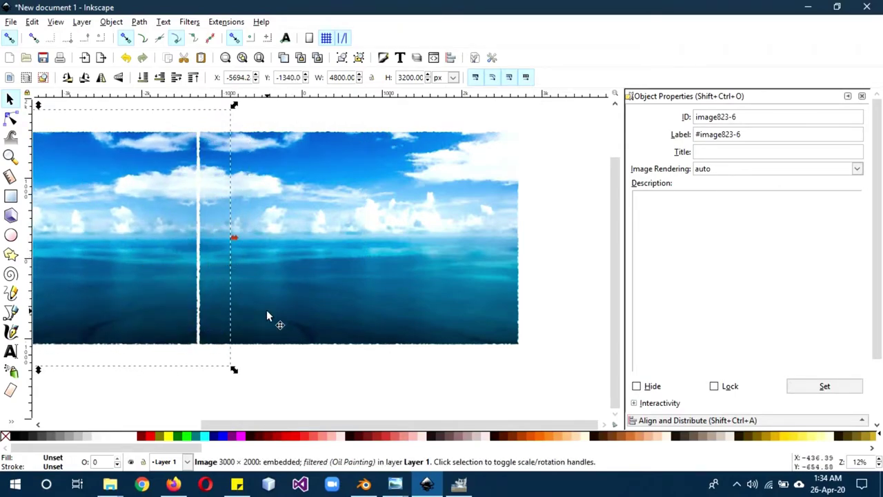
scroll(267, 312, "down", 2, "ctrl")
middle_click_drag(213, 381, 311, 366)
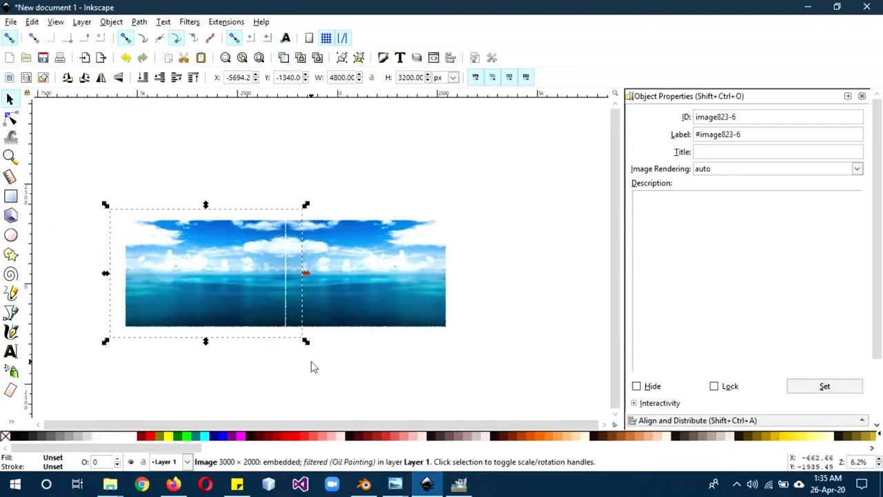
scroll(312, 366, "up", 2)
scroll(311, 366, "down", 1)
scroll(303, 342, "up", 1, "ctrl")
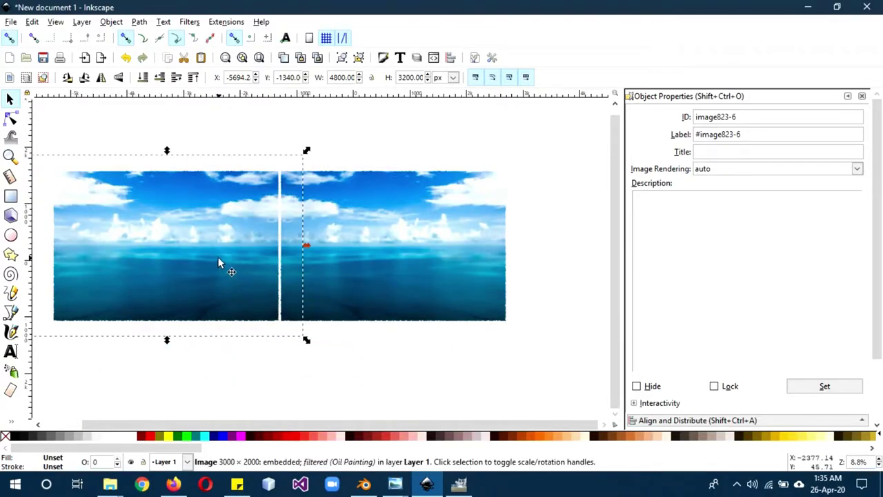
key("ctrl")
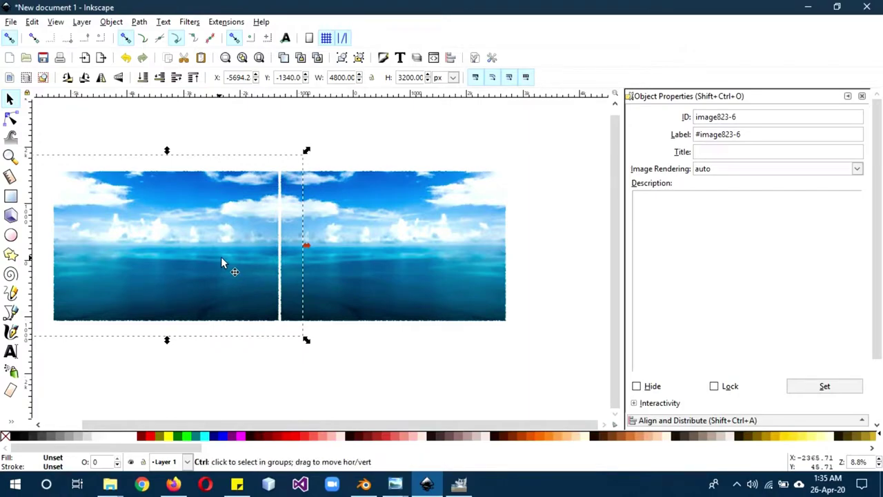
left_click_drag(218, 259, 228, 260)
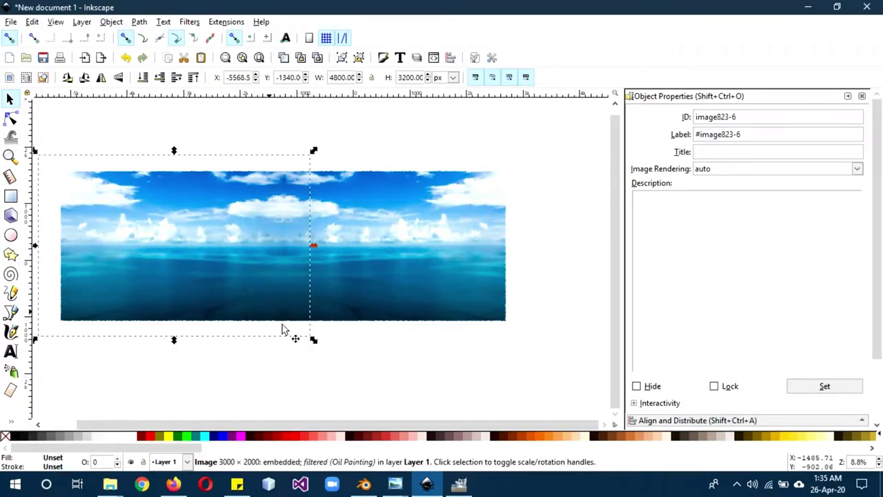
left_click(394, 377)
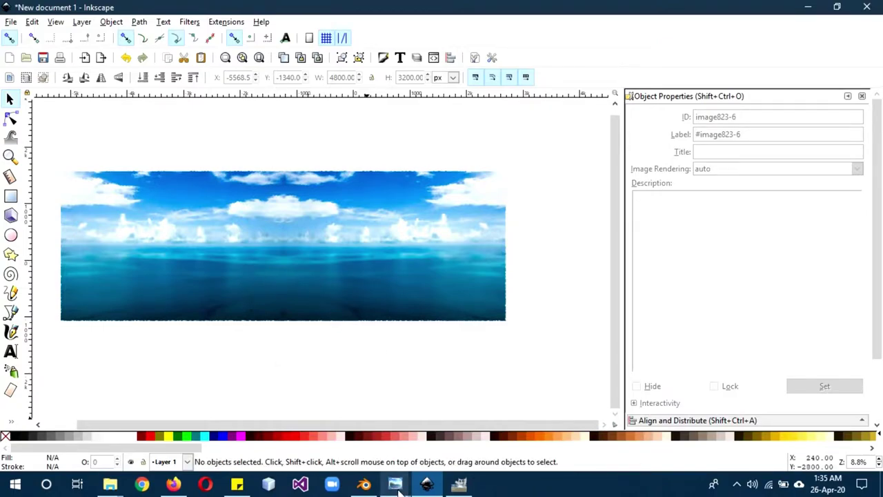
mouse_move(395, 484)
left_click(327, 427)
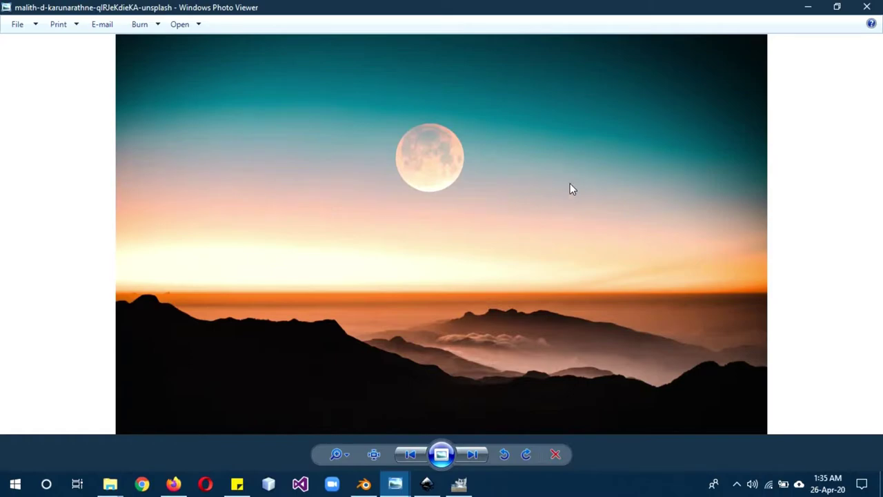
left_click(810, 7)
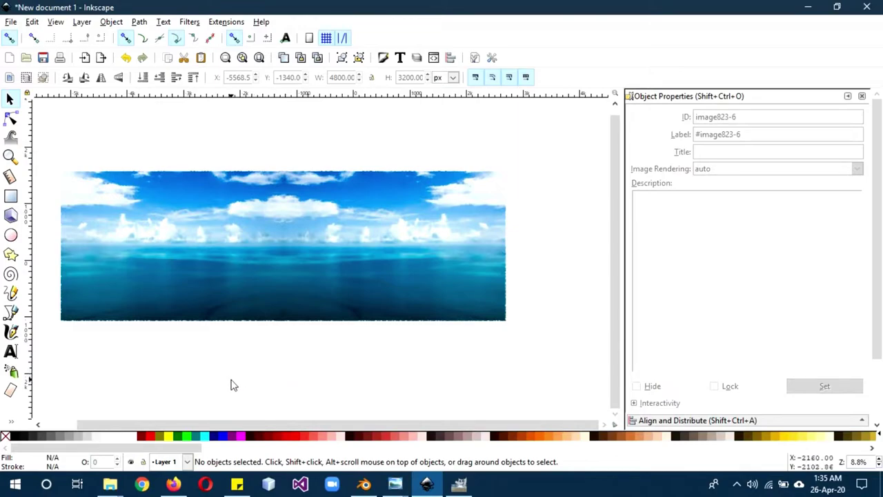
Select both panorama halves and group them into one 8674.28 × 3200 px object.
middle_click_drag(186, 383, 246, 375)
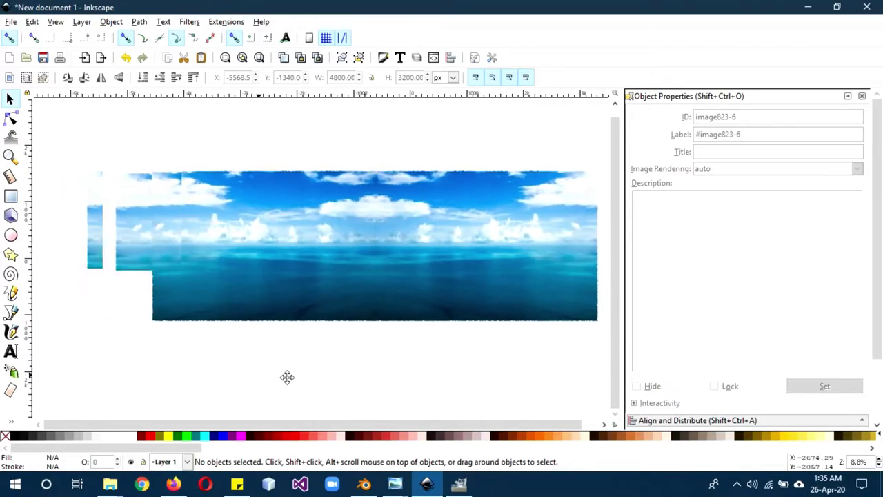
left_click(150, 232)
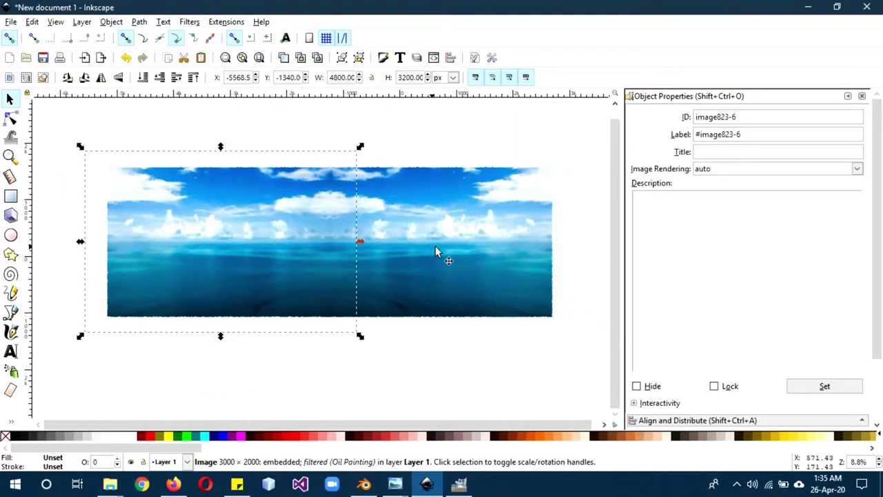
left_click(458, 246, "shift")
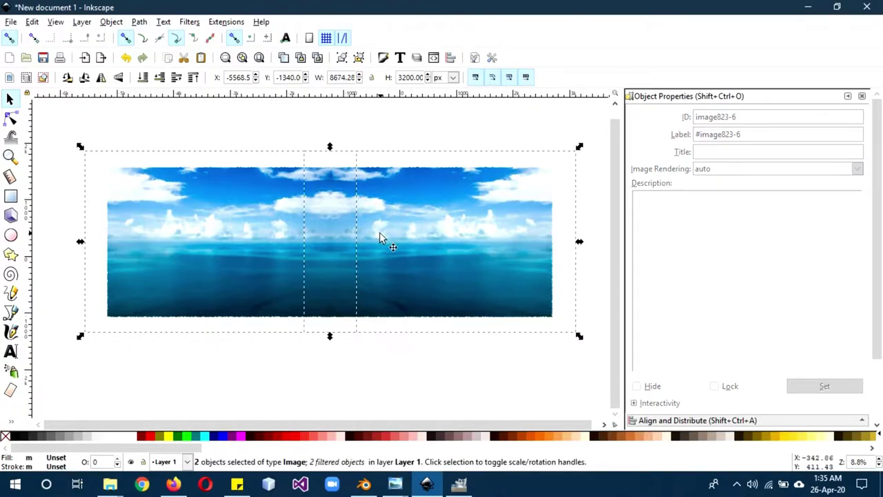
left_click(113, 23)
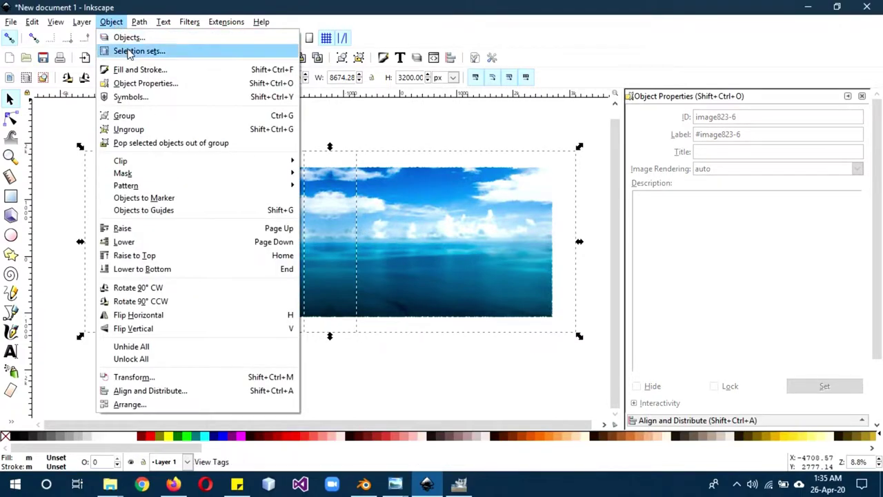
left_click(129, 115)
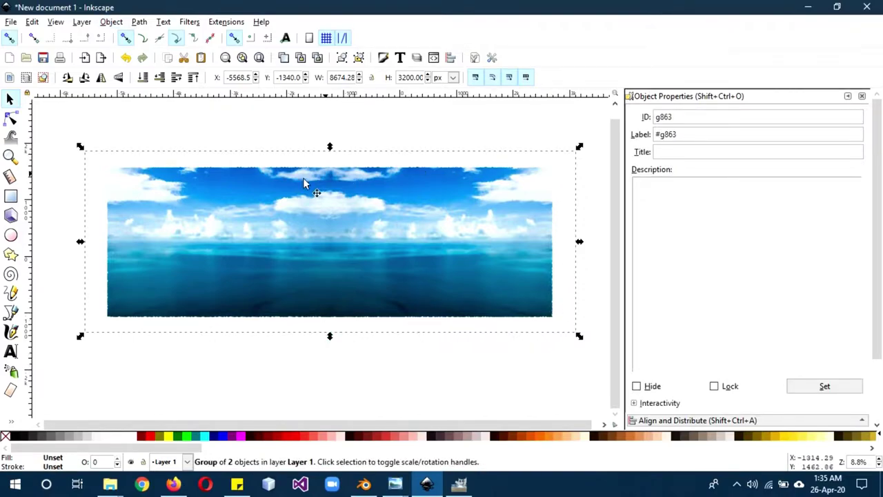
left_click(211, 362)
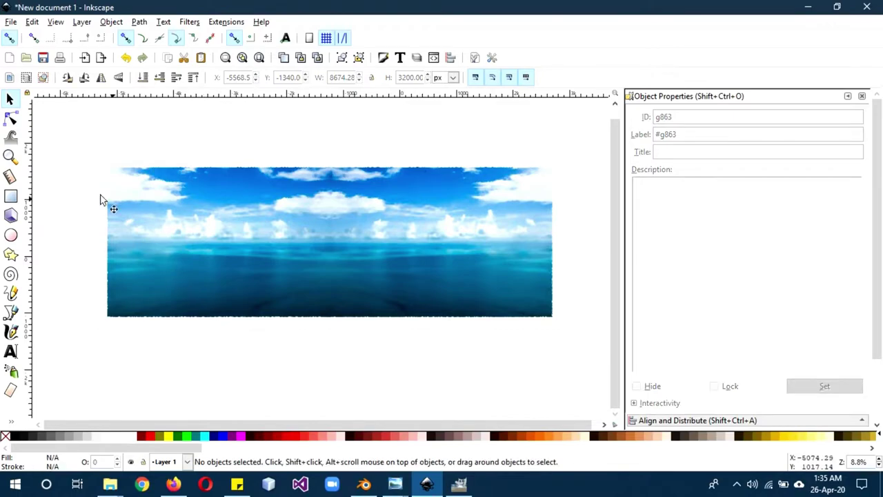
Draw a rectangle spanning the panorama image from its top-left to bottom-right corner.
left_click(11, 198)
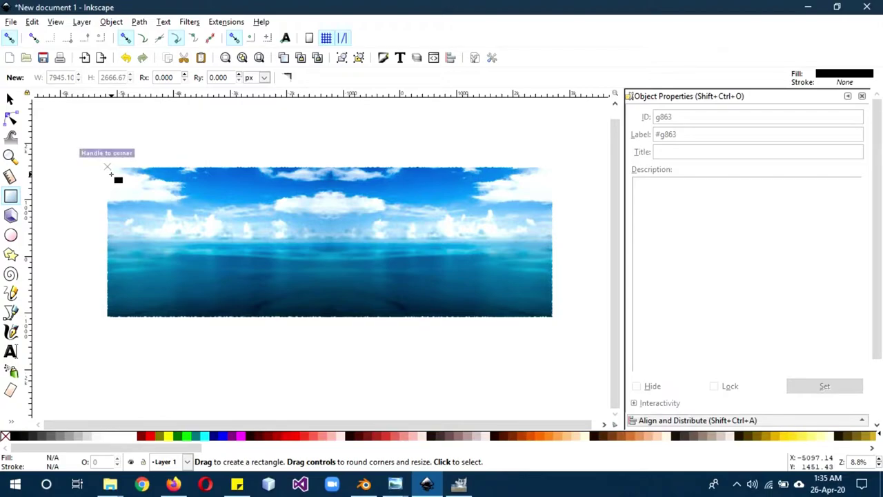
left_click_drag(110, 173, 419, 294)
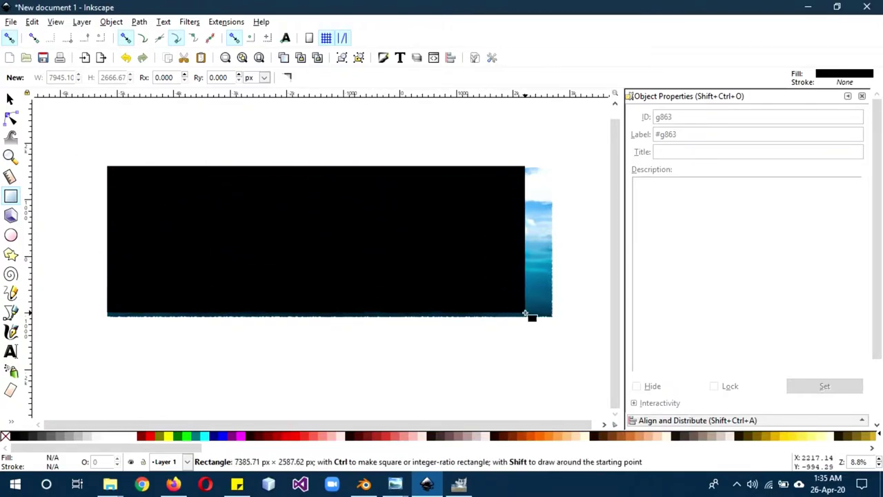
left_click_drag(420, 295, 553, 314)
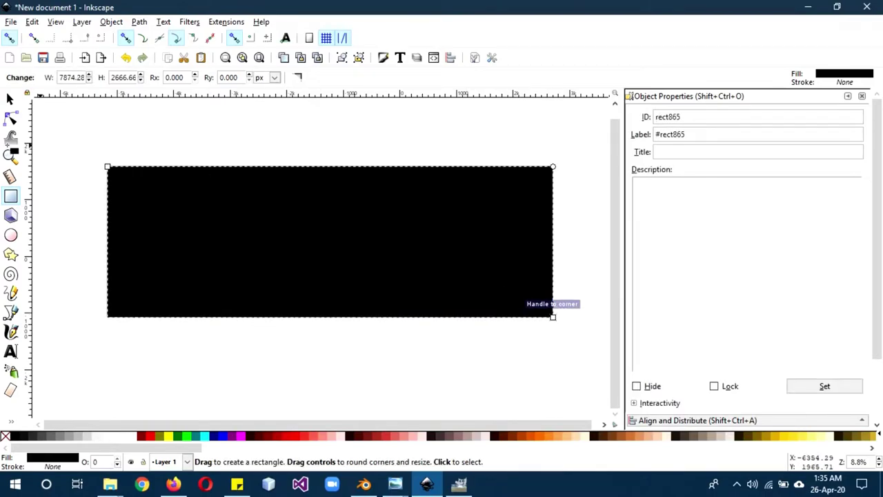
Scale the rectangle about its centre to roughly 96% so it sits inside the ragged edges.
left_click(10, 99)
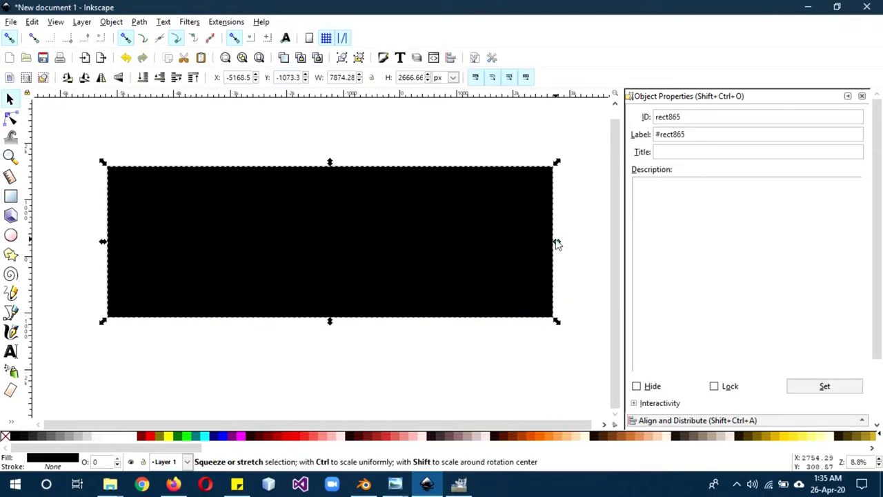
key("shift")
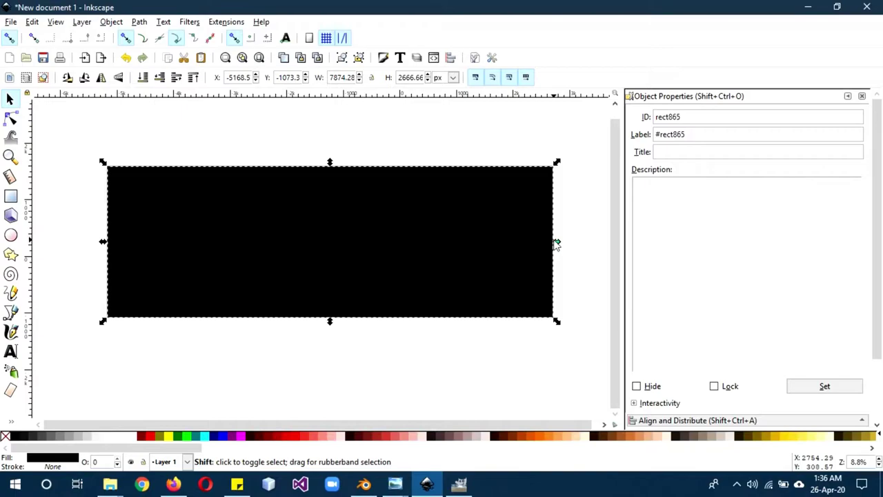
left_click_drag(556, 243, 545, 254)
key("ctrl+z")
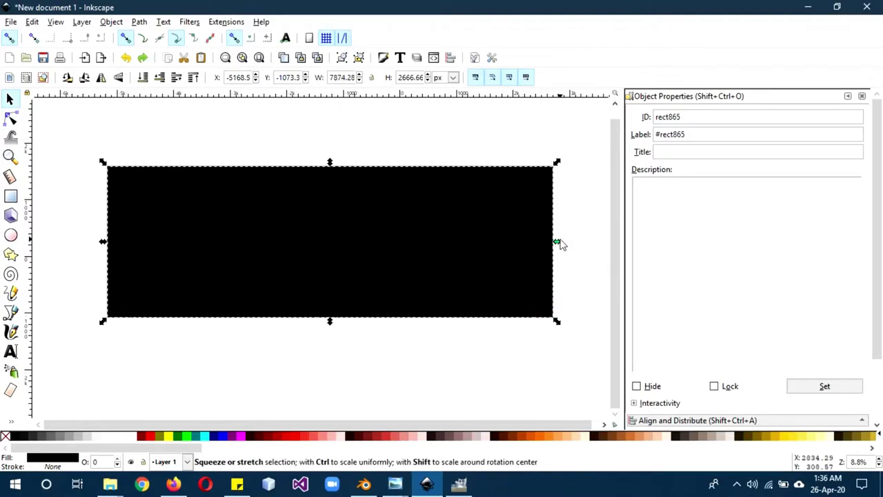
left_click_drag(560, 244, 553, 248, "ctrl+shift")
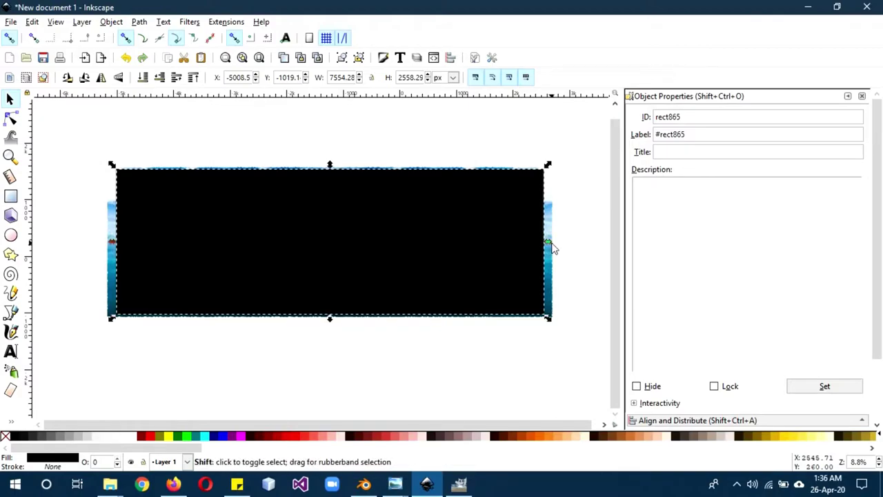
left_click_drag(552, 248, 556, 249, "shift")
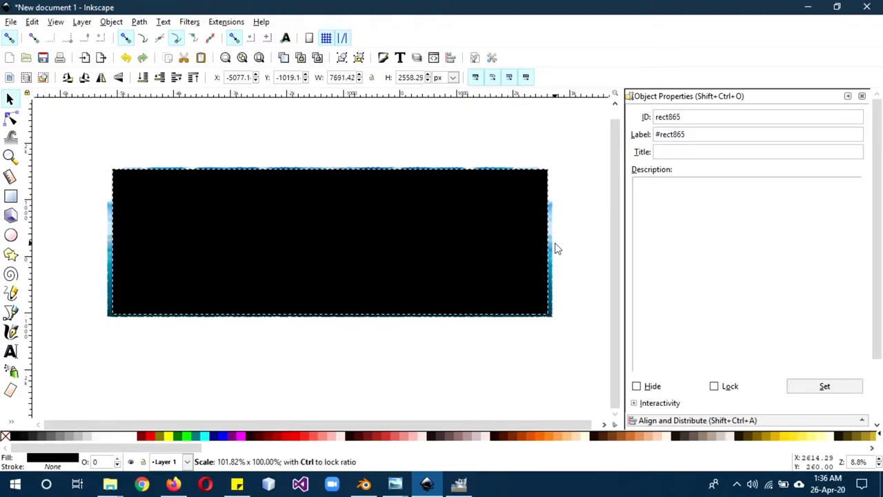
left_click_drag(557, 249, 560, 256, "shift")
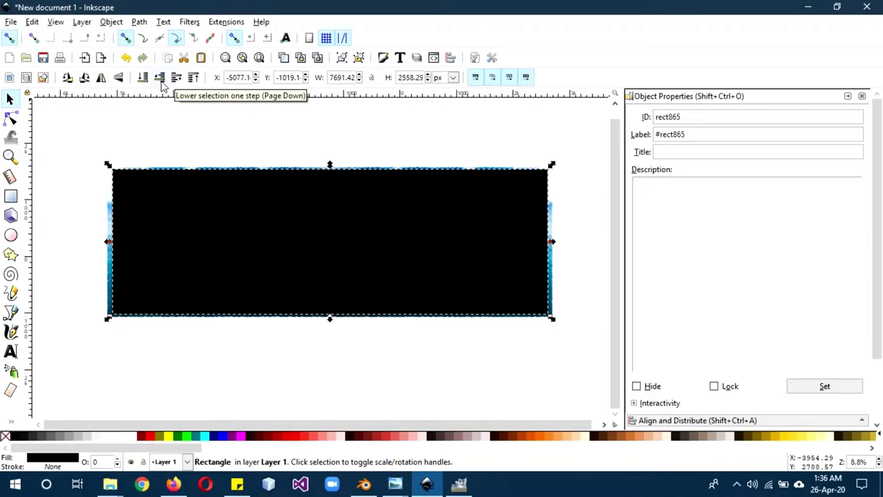
Lower the black rectangle beneath the panorama and duplicate it.
left_click(161, 80)
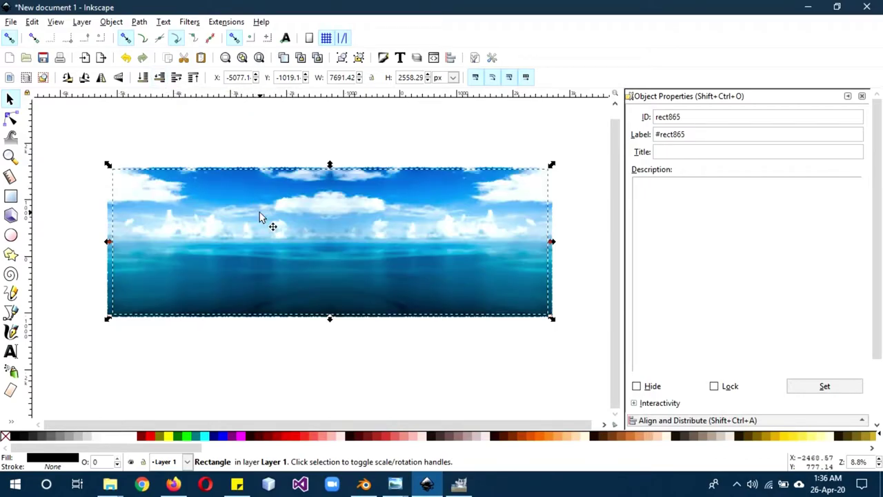
right_click(232, 210)
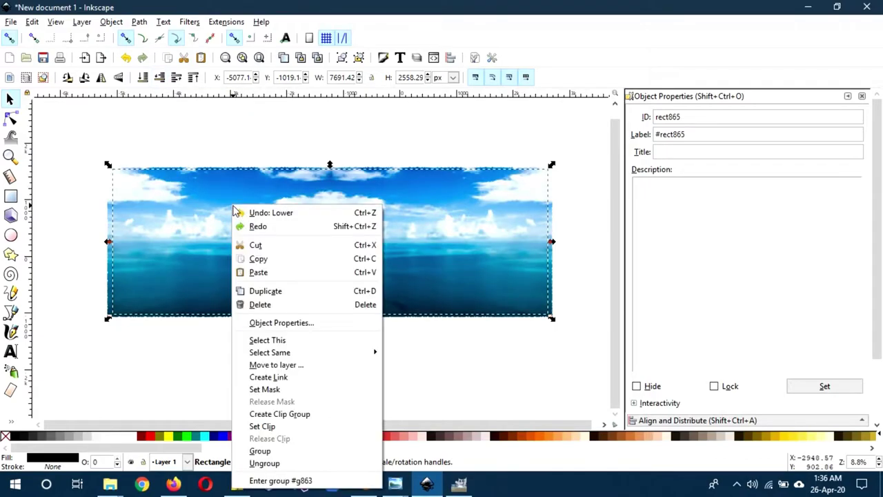
left_click(282, 291)
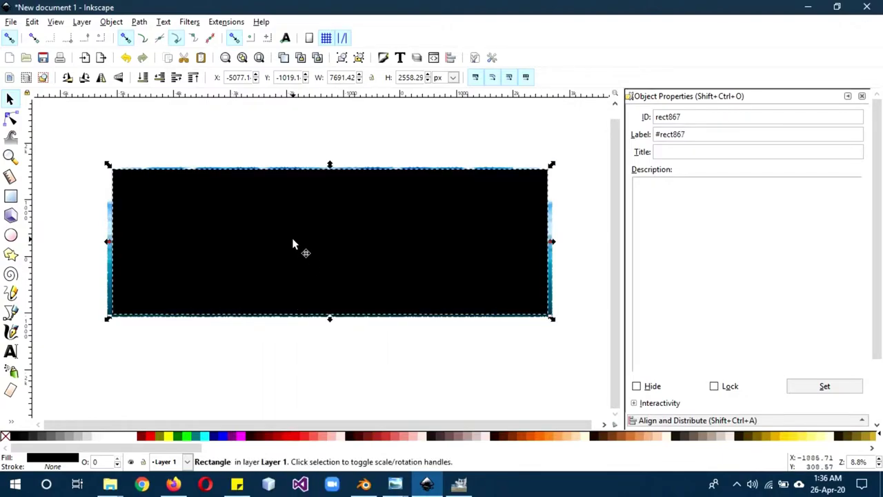
scroll(294, 241, "down", 1, "ctrl")
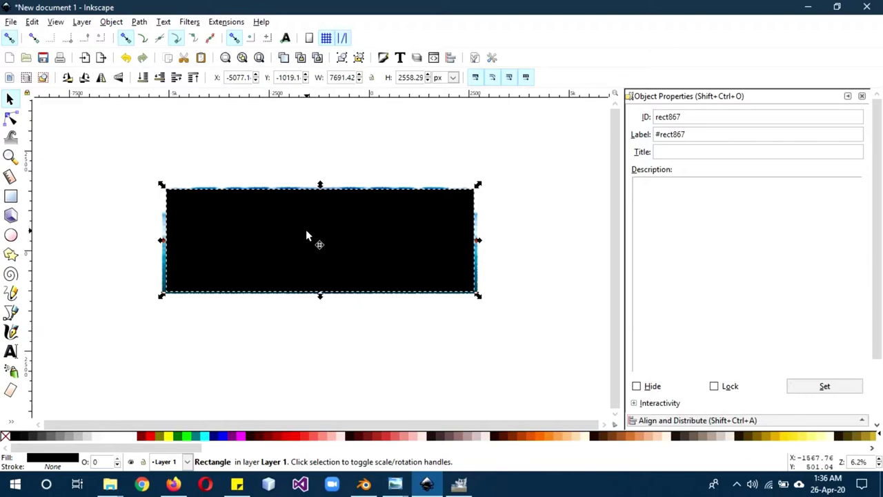
Select the rectangles and panorama group together and clip the panorama to the rectangle.
left_click_drag(65, 115, 286, 276)
left_click(333, 235)
left_click_drag(87, 129, 562, 378)
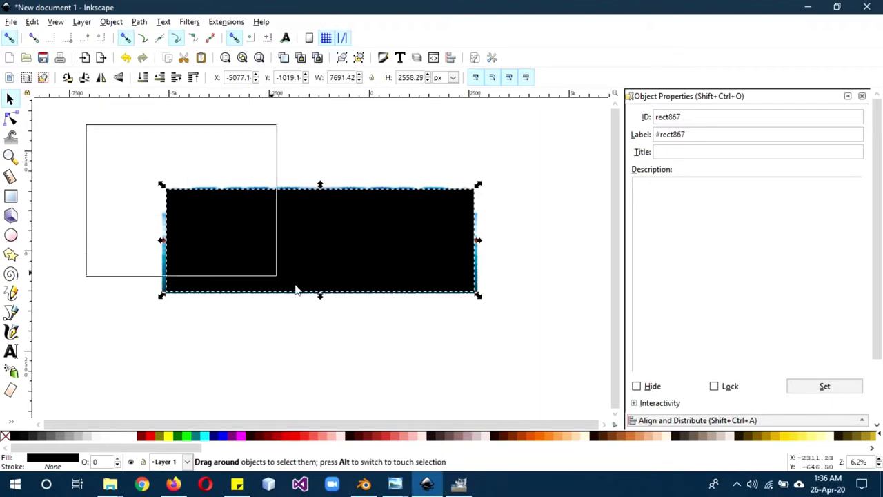
left_click(111, 22)
mouse_move(121, 160)
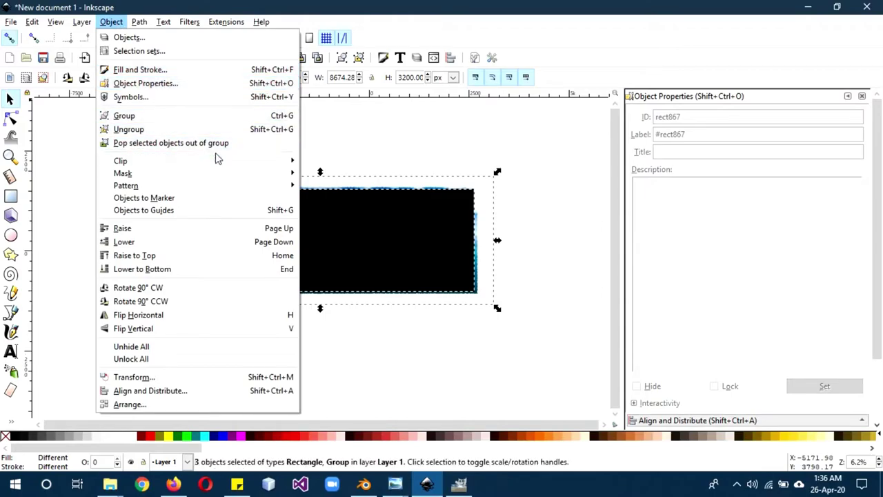
left_click(320, 162)
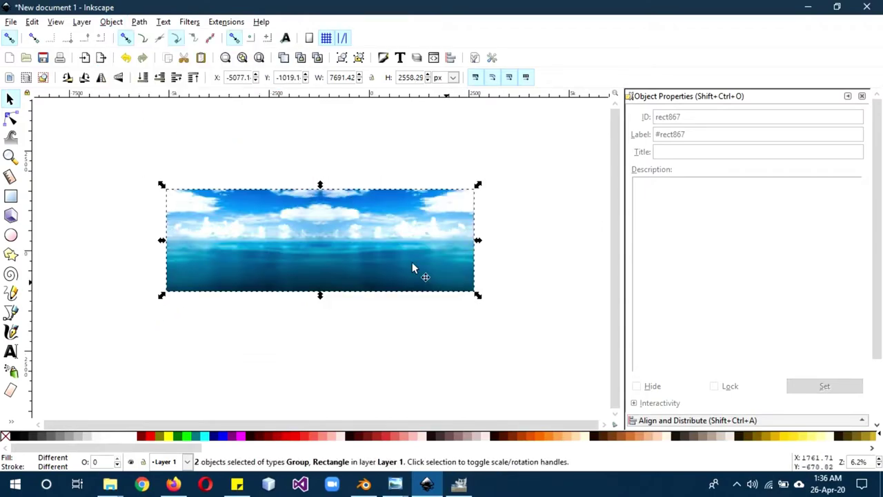
left_click(546, 242)
Delete the leftover black rectangle and move the clipped panorama back into place.
left_click_drag(394, 231, 388, 296)
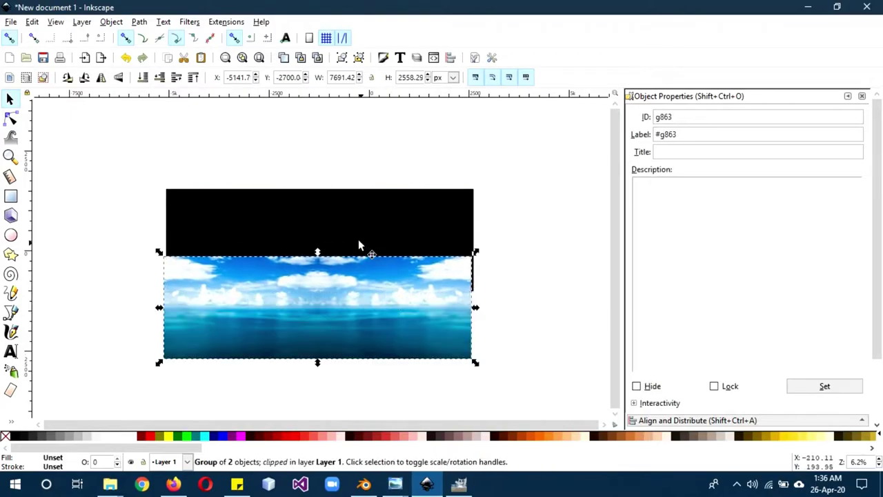
left_click(356, 236, "ctrl")
left_click_drag(355, 223, 326, 193)
key("Delete")
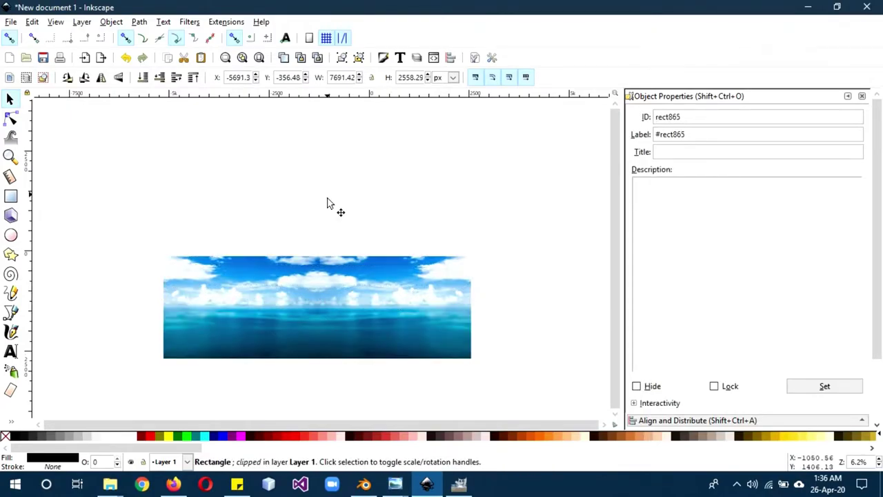
left_click(325, 278)
left_click_drag(331, 306, 349, 255)
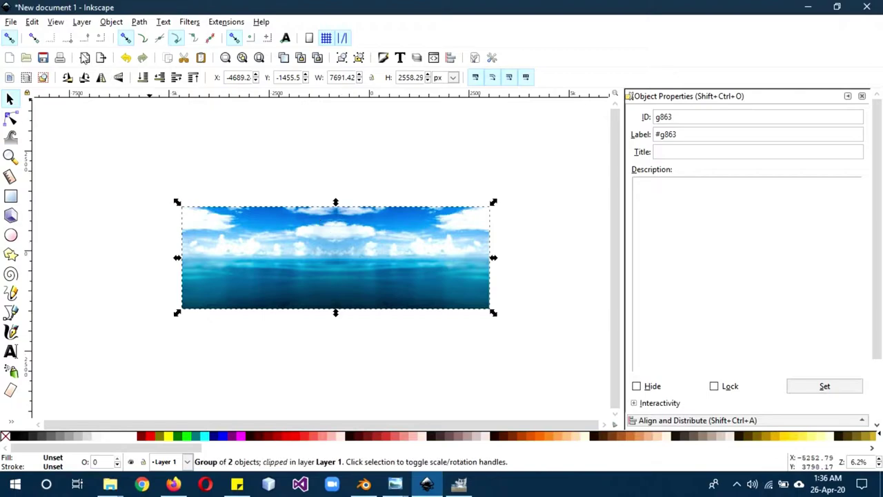
left_click(10, 22)
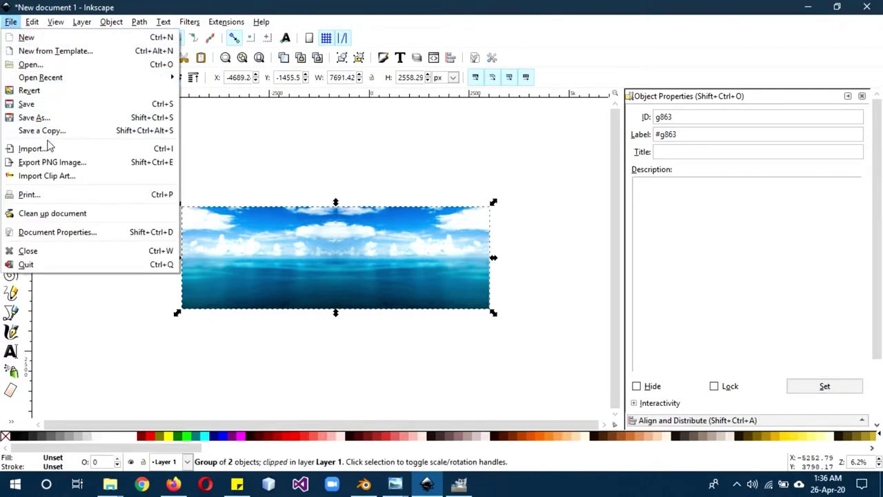
Open the PNG export settings for the panorama (g863.png, 9517 × 3165 px) and minimize Inkscape.
left_click(52, 163)
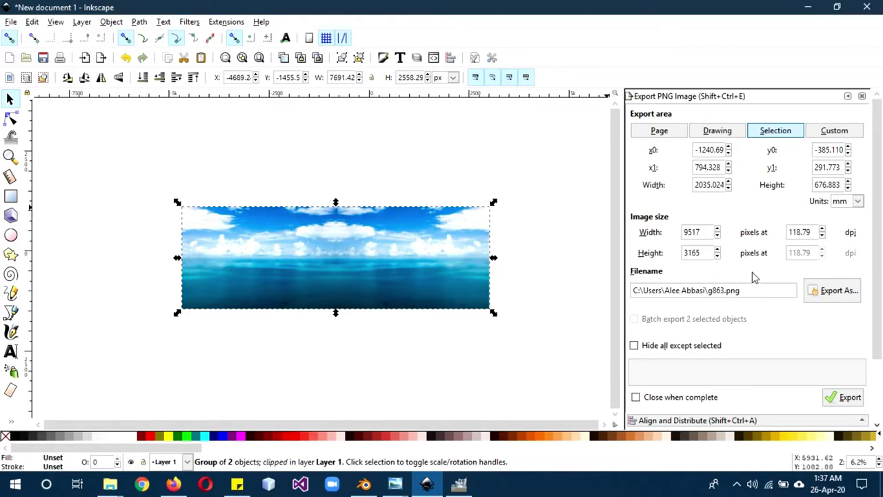
left_click(431, 485)
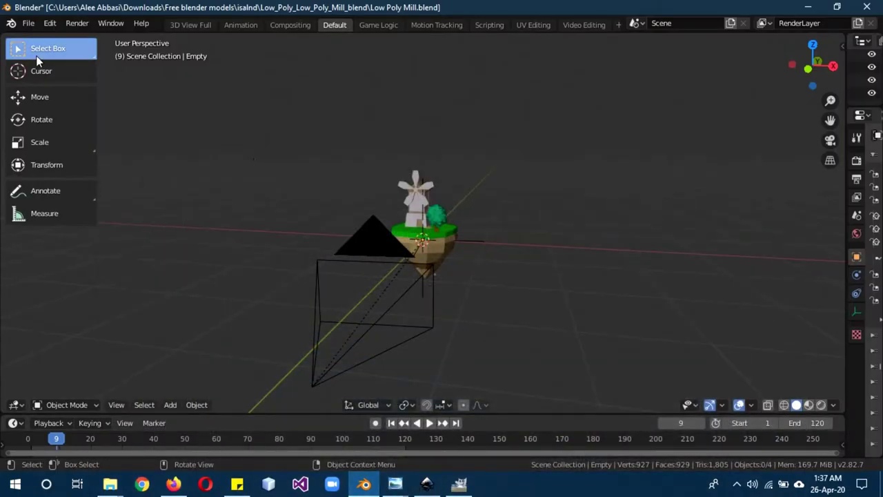
Show the World shader nodes and swap the driving school image for Desktop/hdri tut/hdri.png.
left_click(20, 406)
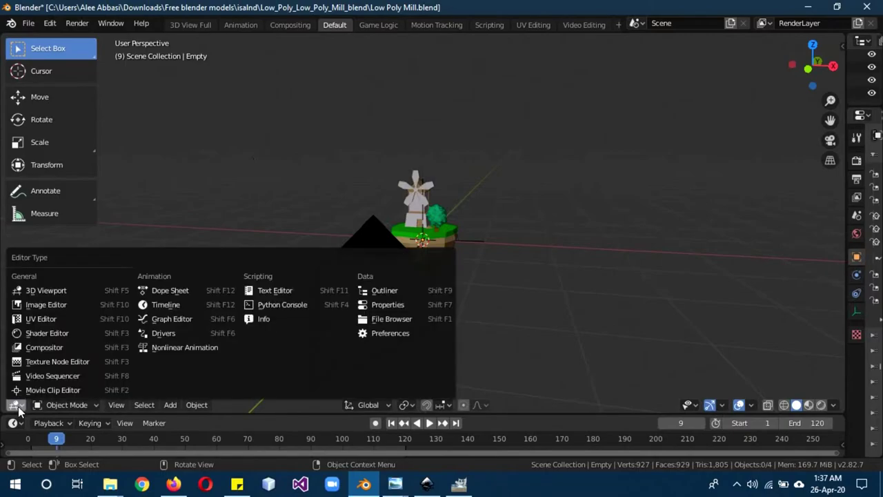
left_click(63, 335)
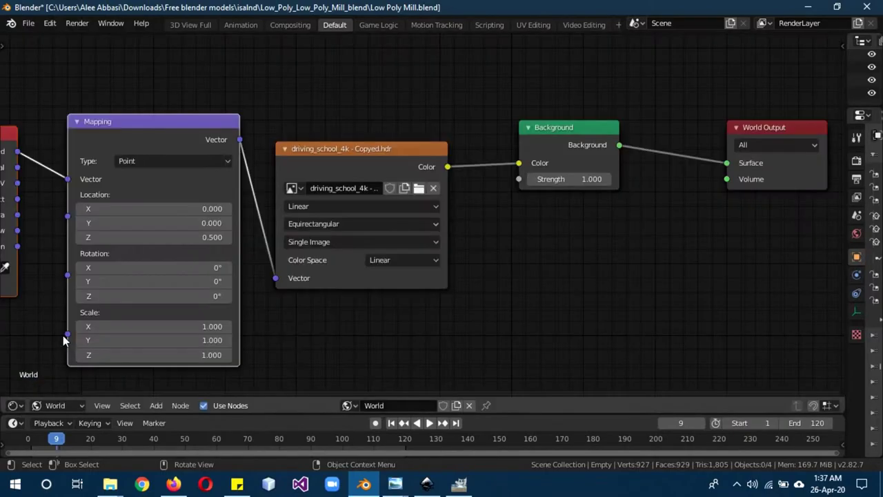
left_click(433, 188)
left_click(413, 188)
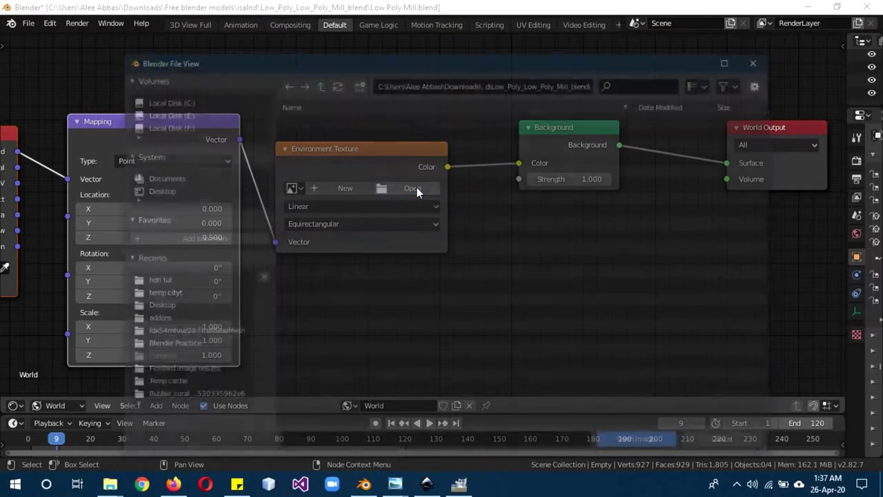
left_click(167, 190)
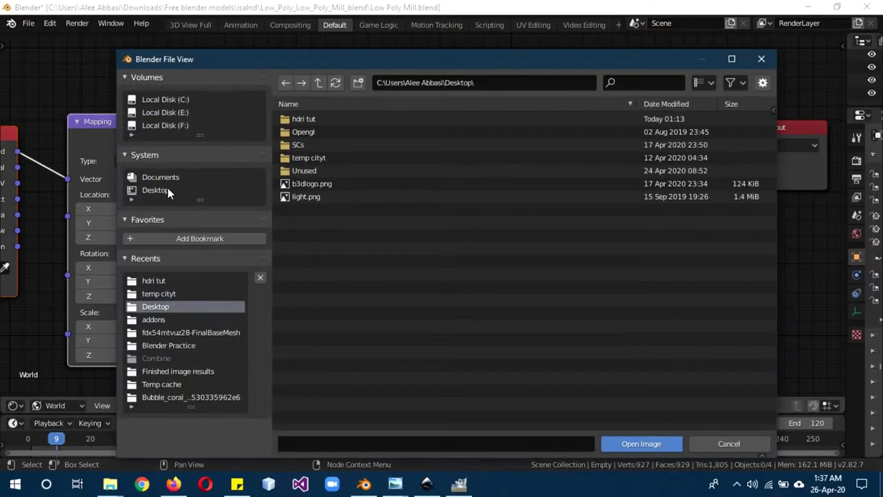
left_click(321, 124)
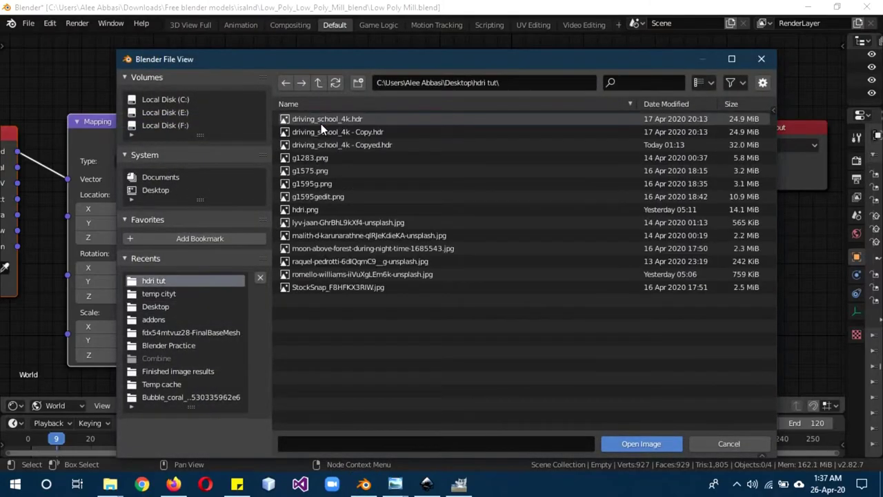
left_click(304, 209)
Load hdri.png, return to the 3D Viewport and switch to rendered shading.
double_click(305, 209)
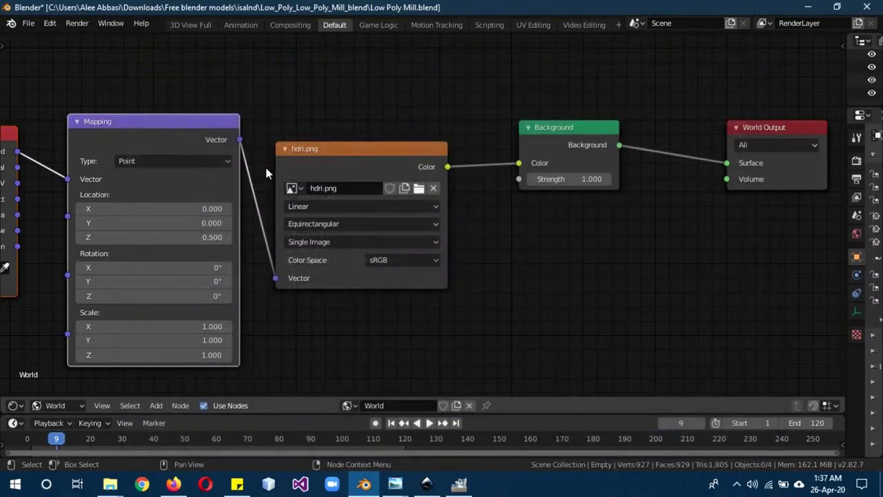
left_click(14, 405)
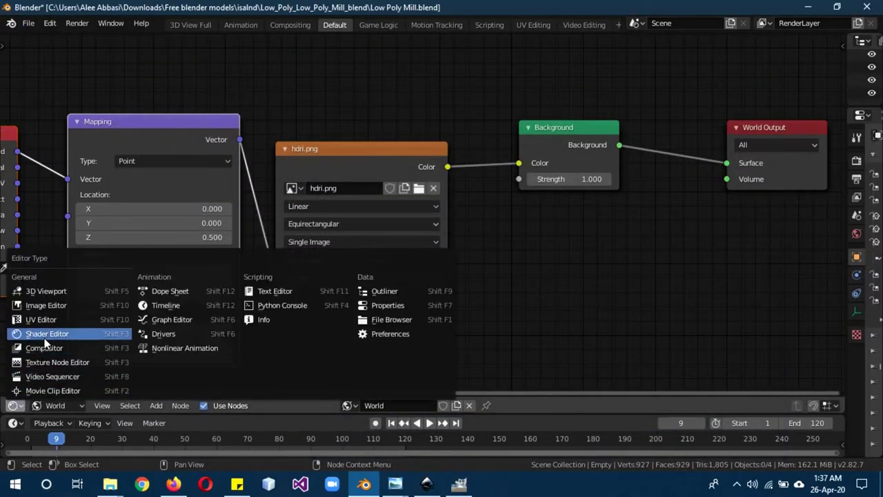
left_click(58, 292)
key("z")
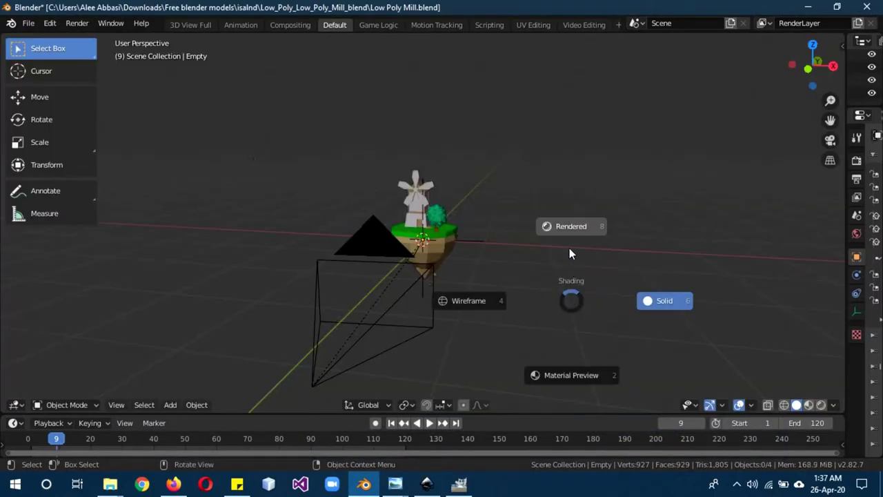
left_click(592, 171)
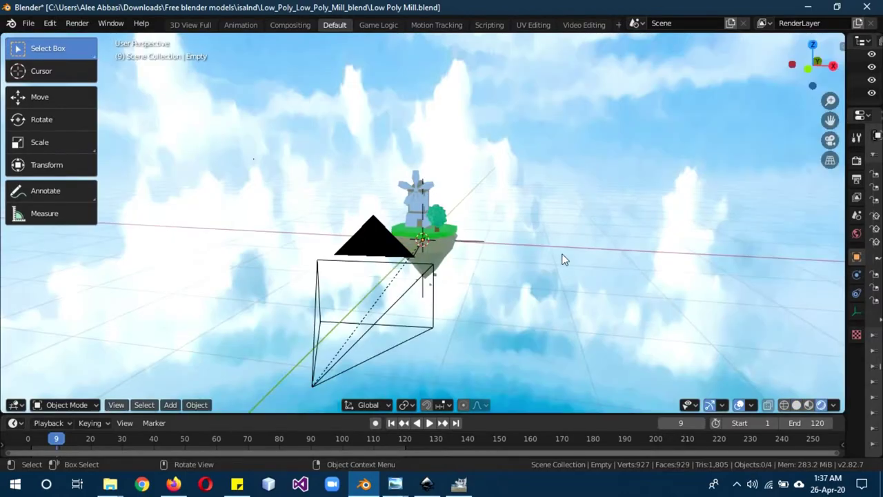
Orbit the island in rendered view to inspect the sky, then switch to solid shading.
scroll(562, 259, "up", 3)
middle_click_drag(562, 259, 828, 240)
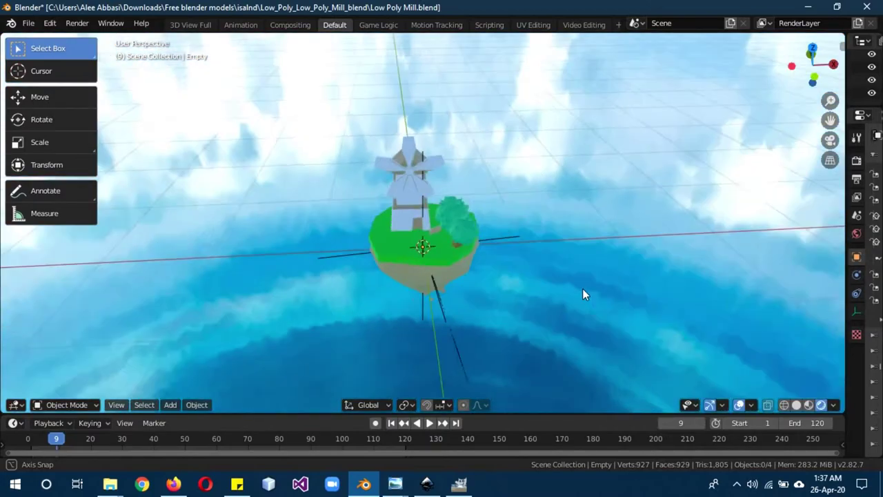
middle_click_drag(828, 239, 746, 312)
key("z")
left_click(717, 239)
key("z")
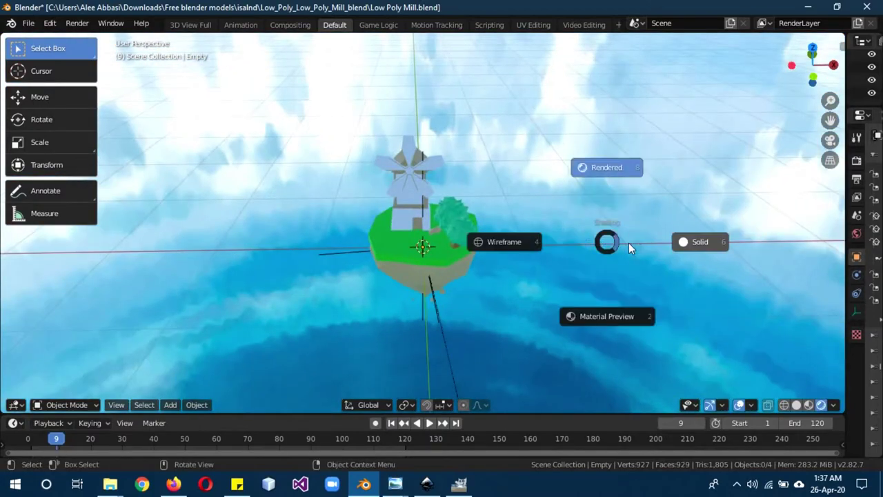
left_click(631, 244)
Switch back to rendered shading and view the island from above and below.
key("z")
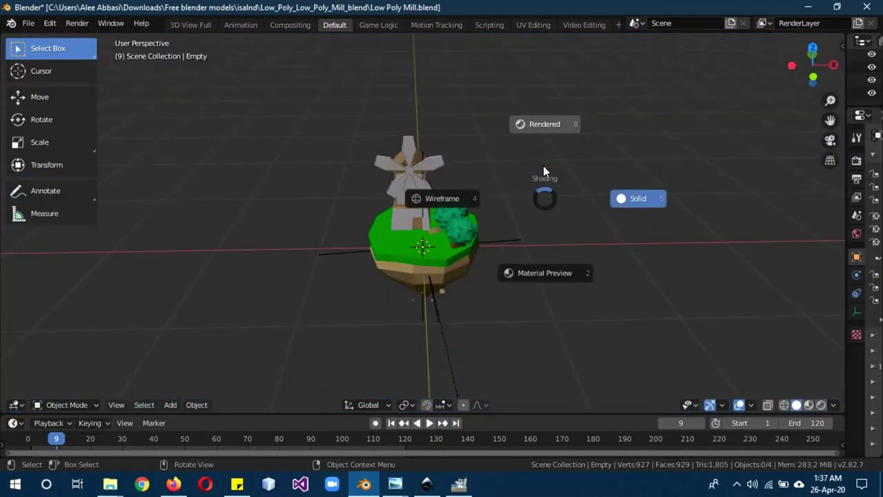
left_click(542, 125)
middle_click_drag(610, 148, 629, 211)
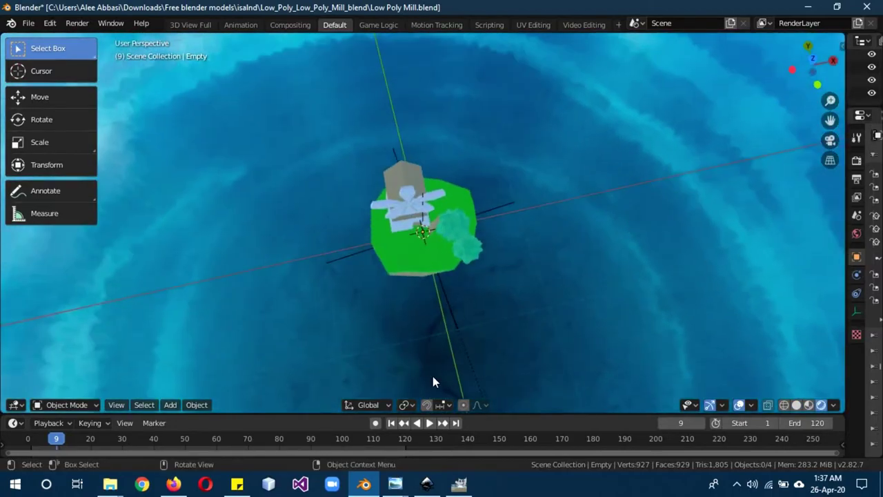
mouse_move(439, 355)
middle_mouse_down()
mouse_move(457, 62)
mouse_move(488, 355)
mouse_move(496, 330)
mouse_move(487, 233)
mouse_move(237, 189)
mouse_move(173, 193)
mouse_move(134, 211)
mouse_move(17, 202)
mouse_move(834, 168)
mouse_move(678, 169)
mouse_move(643, 190)
mouse_move(751, 223)
mouse_move(187, 230)
mouse_move(315, 138)
mouse_move(365, 82)
mouse_move(440, 198)
mouse_move(468, 230)
mouse_move(493, 233)
middle_mouse_up()
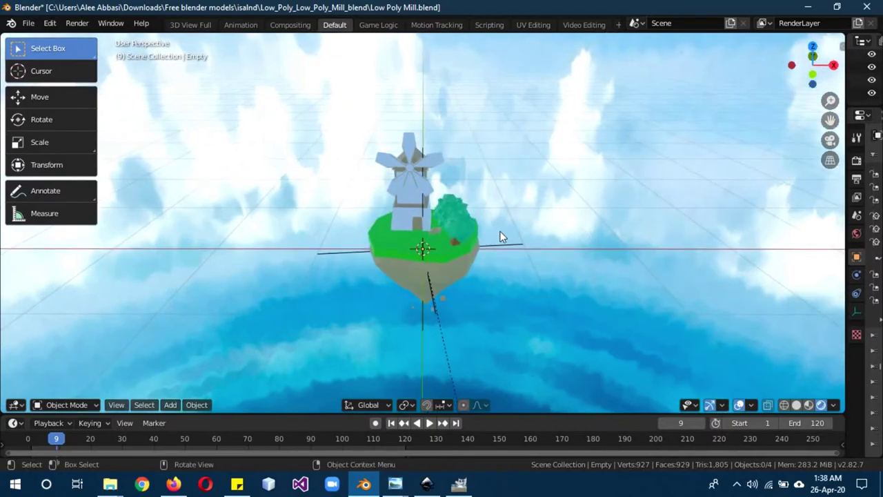
key("z")
left_click(635, 225)
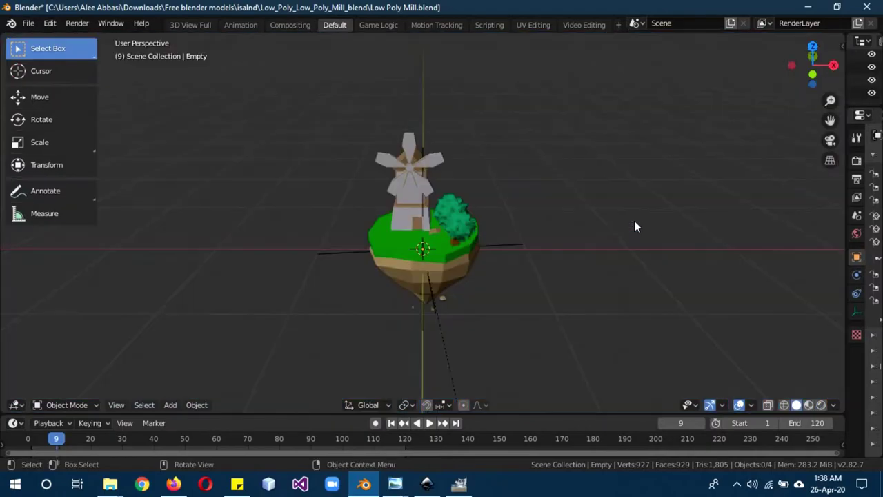
key("shift+a")
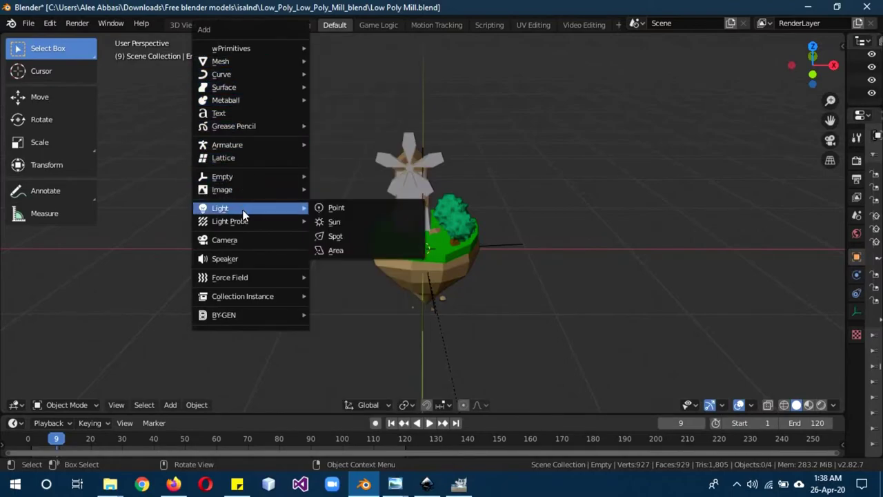
left_click(50, 24)
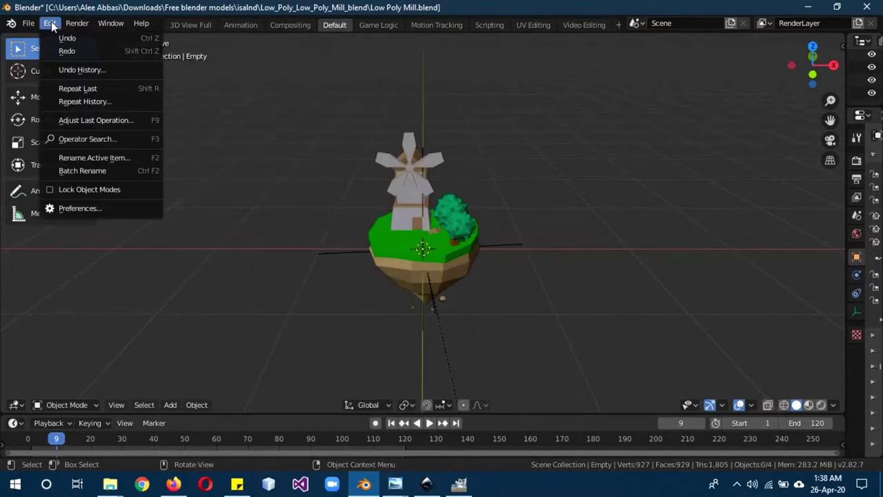
left_click(92, 204)
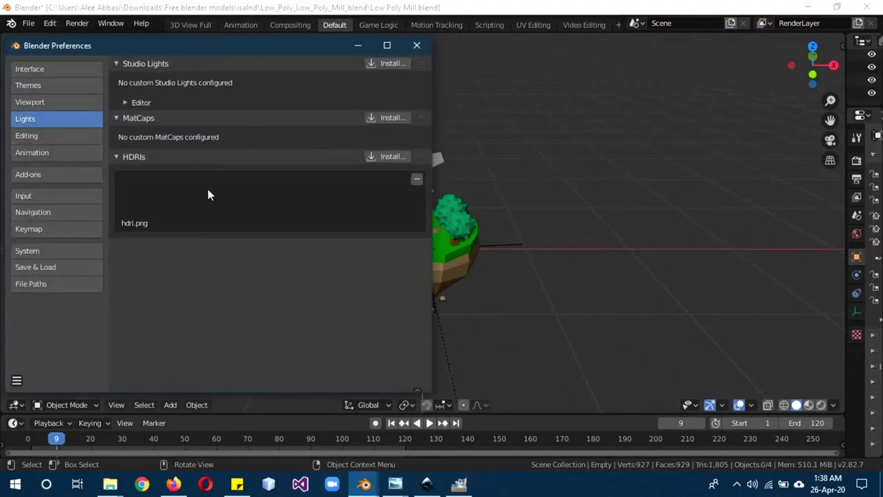
left_click(29, 174)
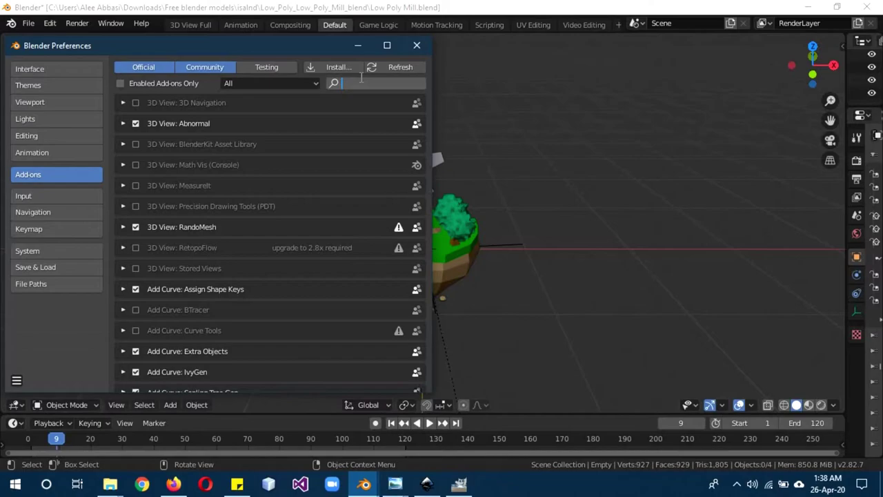
type("ima")
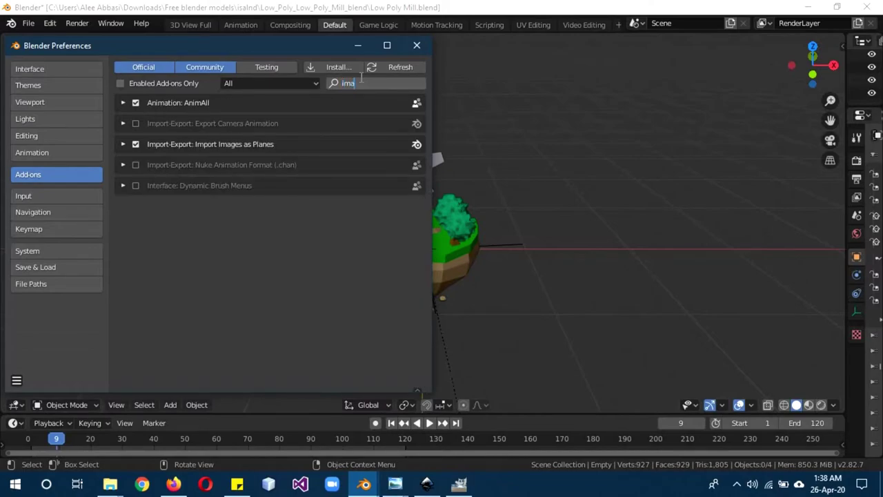
left_click(417, 46)
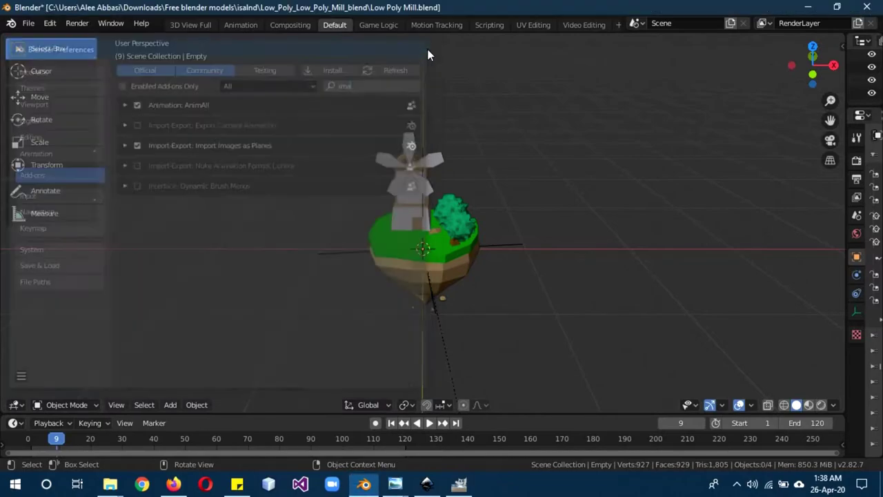
Import hdri.png from the hdri tut folder as an image plane, then delete it.
key("shift+a")
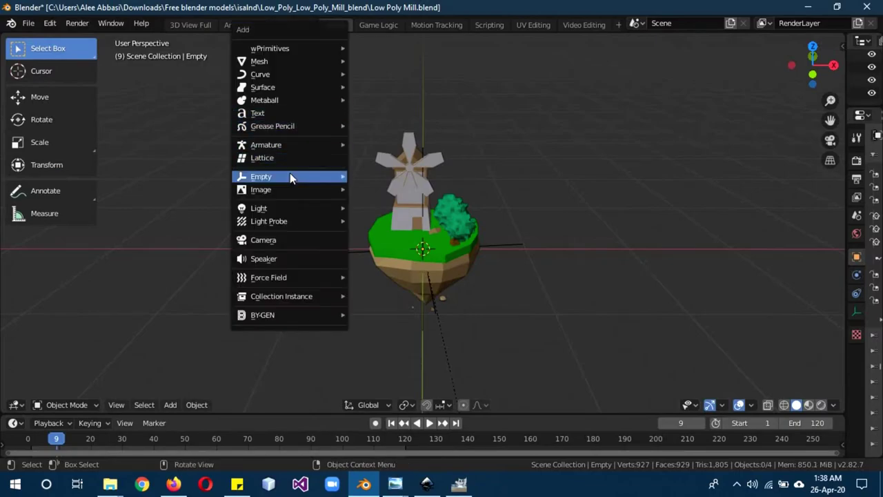
mouse_move(260, 189)
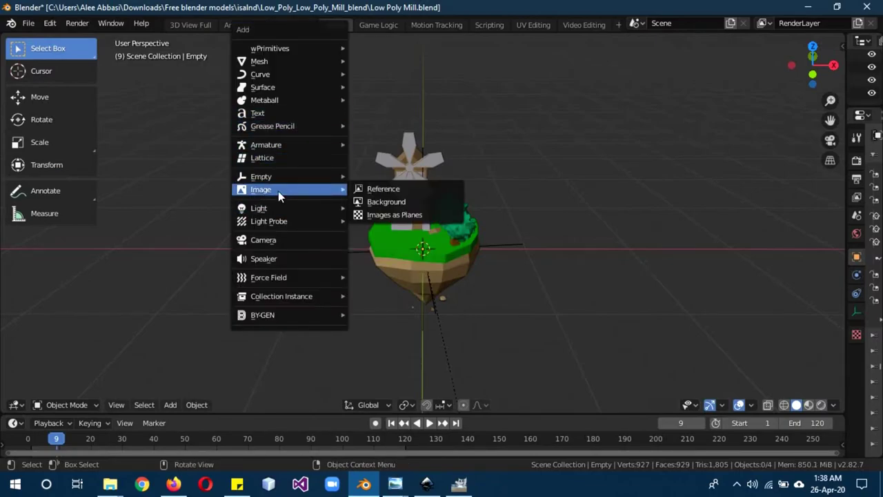
left_click(394, 217)
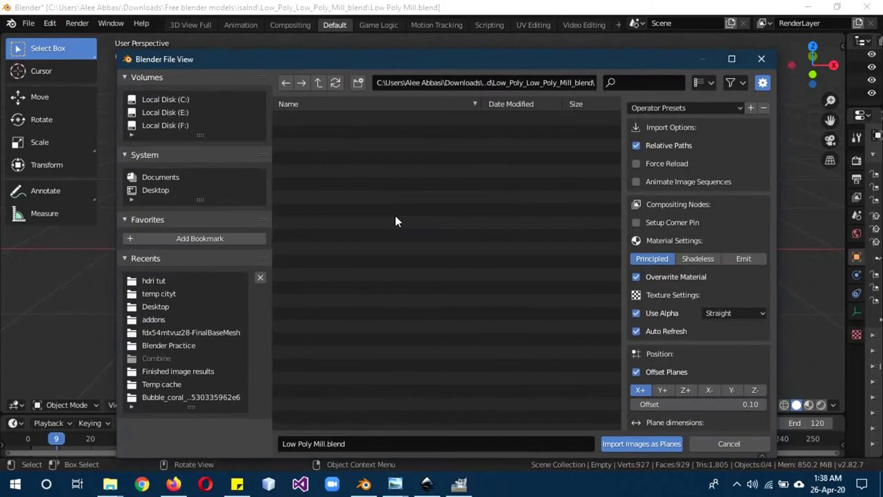
left_click(166, 190)
double_click(323, 119)
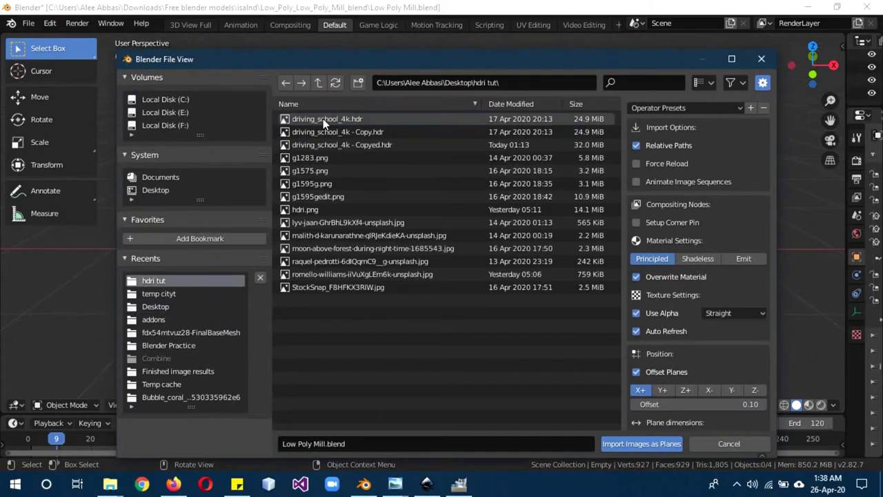
double_click(313, 208)
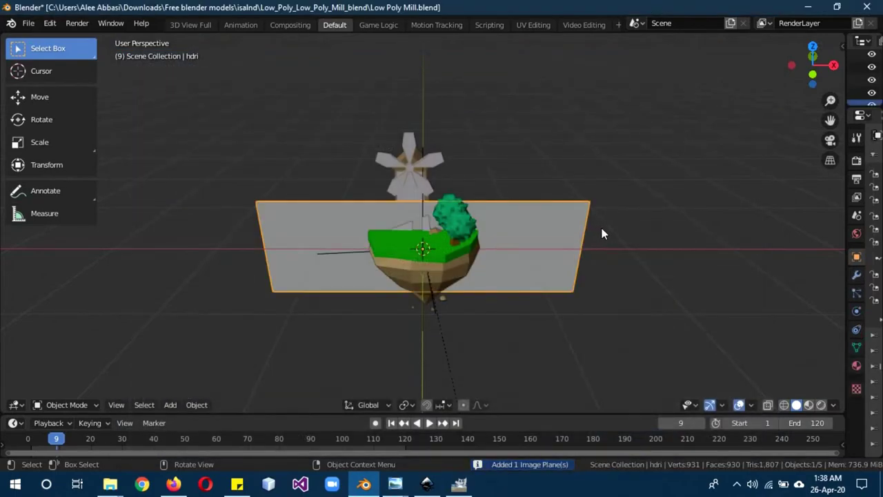
key("Delete")
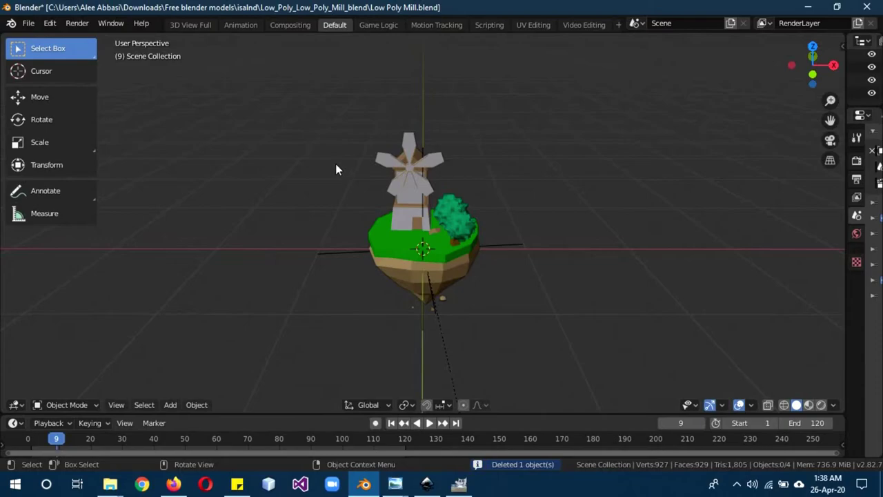
Add a cylinder, scale it to about twice its size, then widen it with height locked.
key("shift+a")
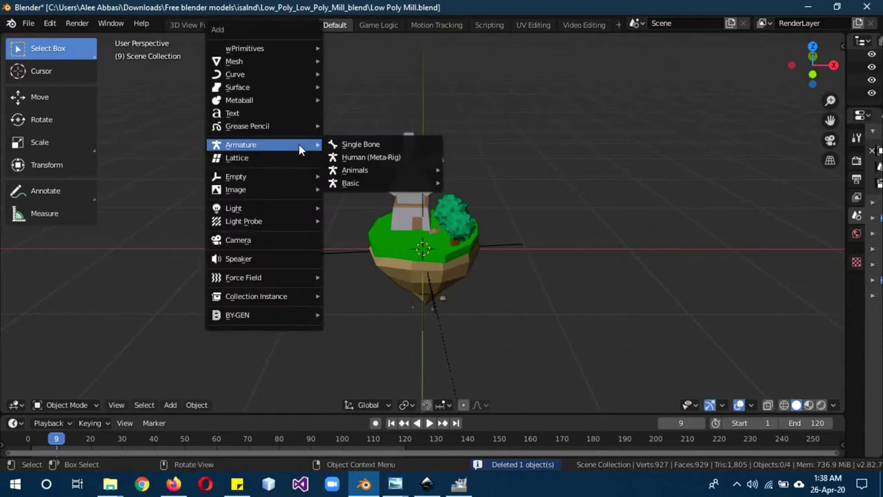
mouse_move(234, 60)
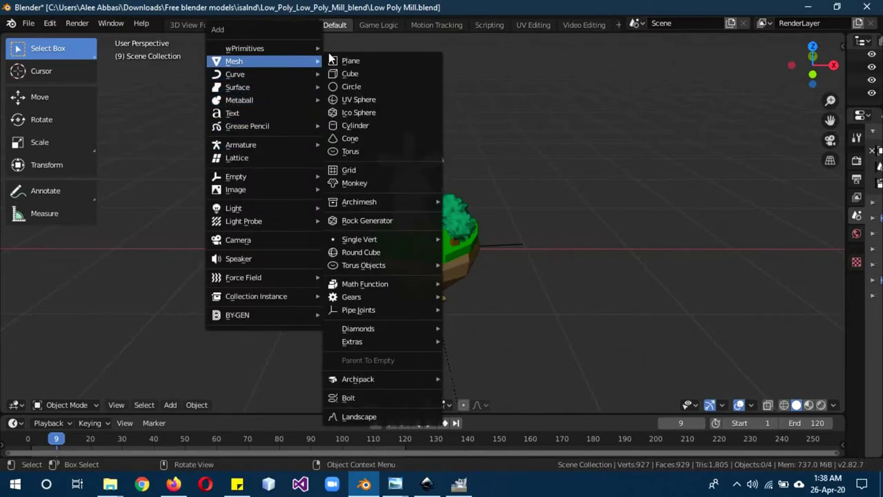
left_click(372, 126)
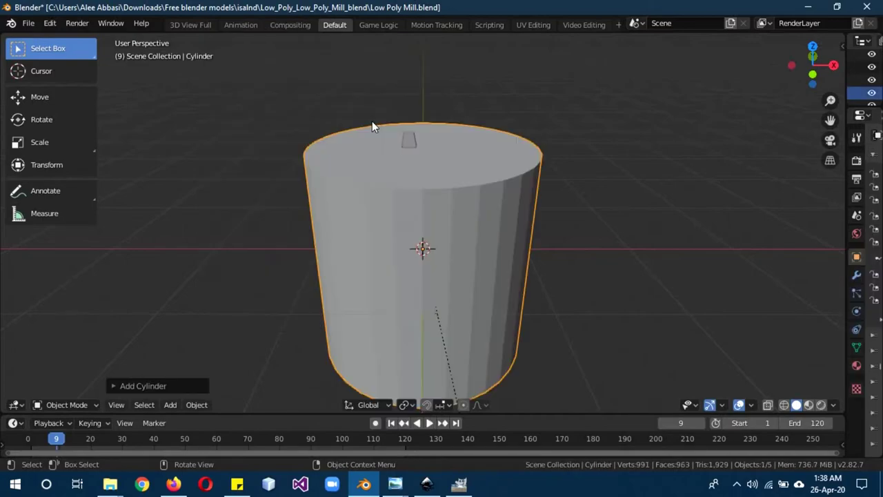
scroll(573, 209, "down", 3)
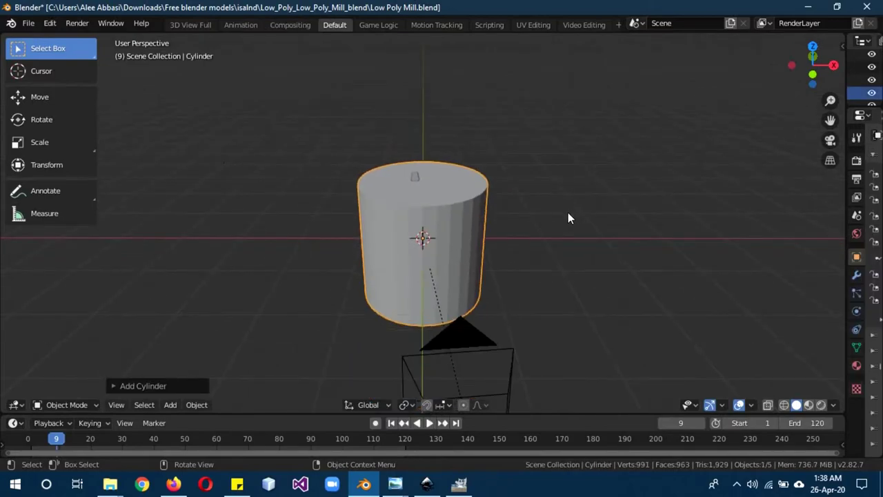
key("s")
left_click(29, 277)
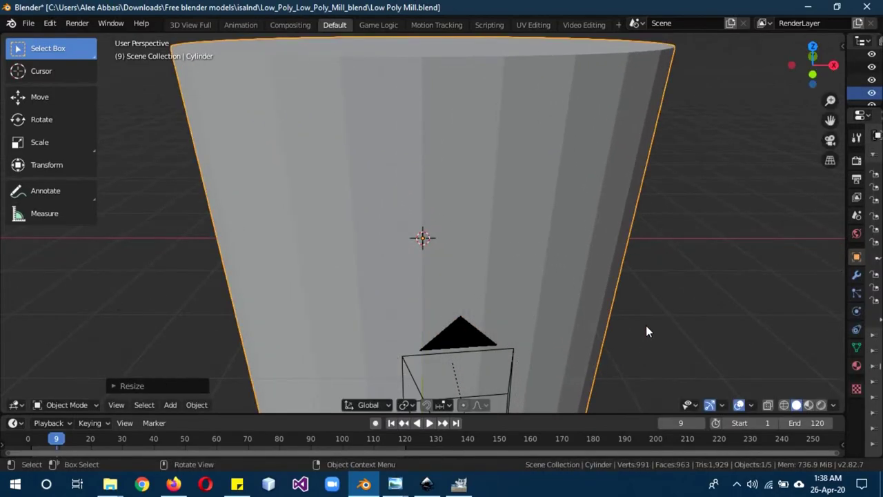
key("s")
key("shift+z")
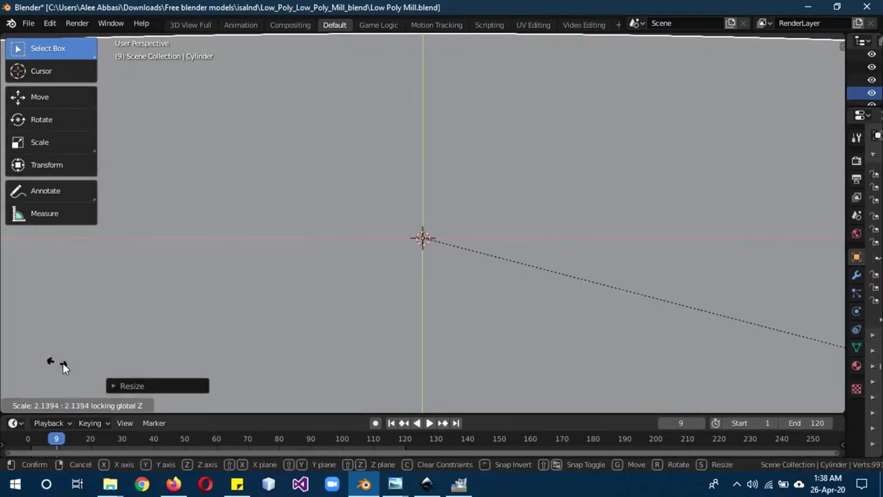
left_click(93, 365)
scroll(161, 342, "down", 3)
scroll(202, 334, "down", 3)
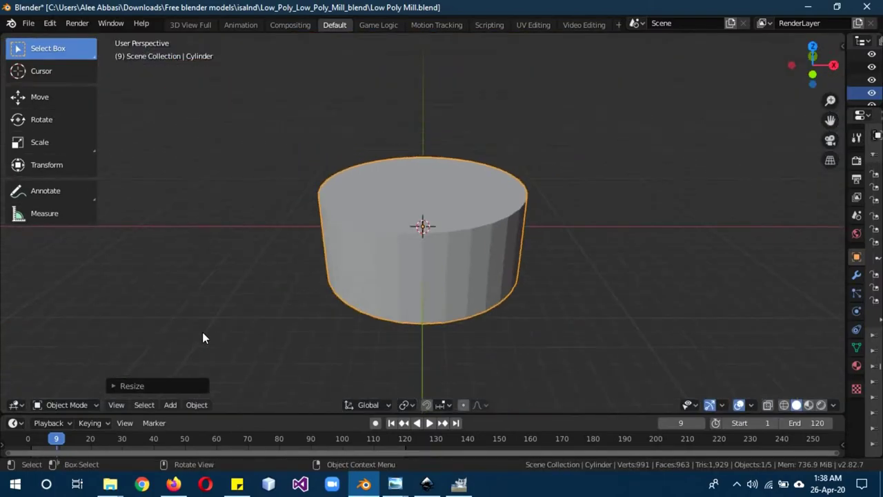
In Edit Mode, select the cylinder's top and bottom faces and delete them.
key("Tab")
key("alt+a")
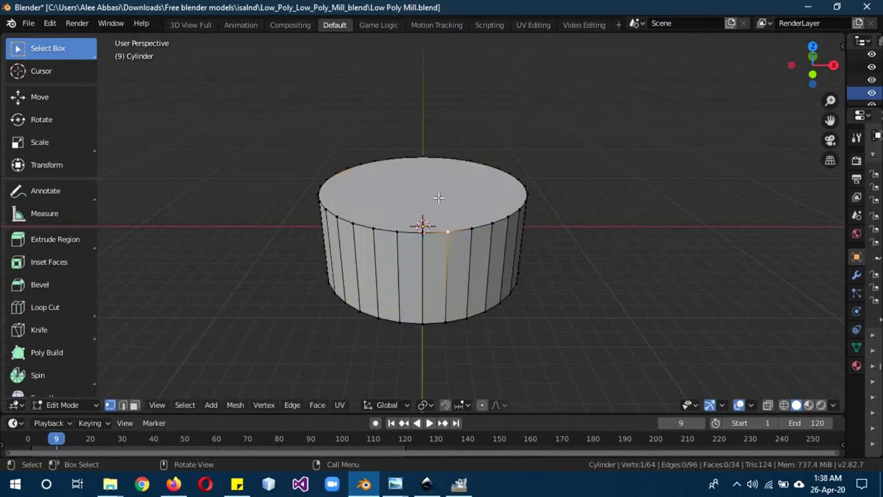
left_click(140, 405)
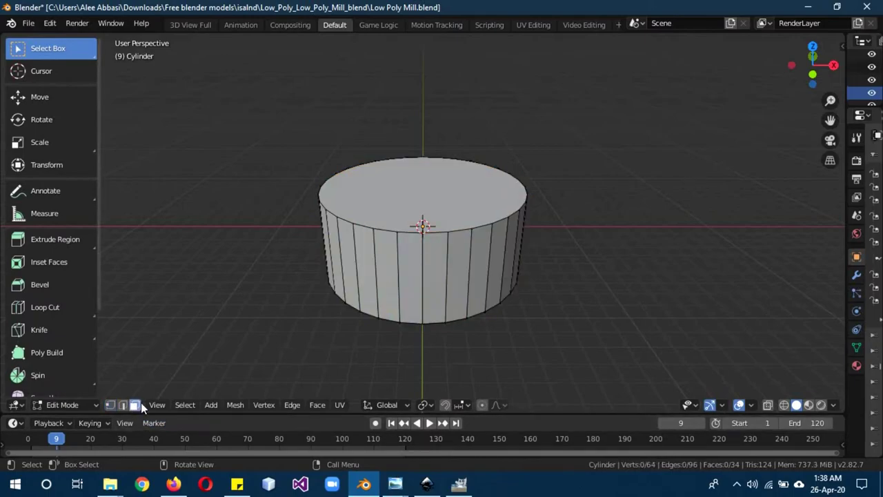
left_click(449, 206)
mouse_move(542, 321)
middle_mouse_down()
mouse_move(551, 241)
mouse_move(540, 240)
middle_mouse_up()
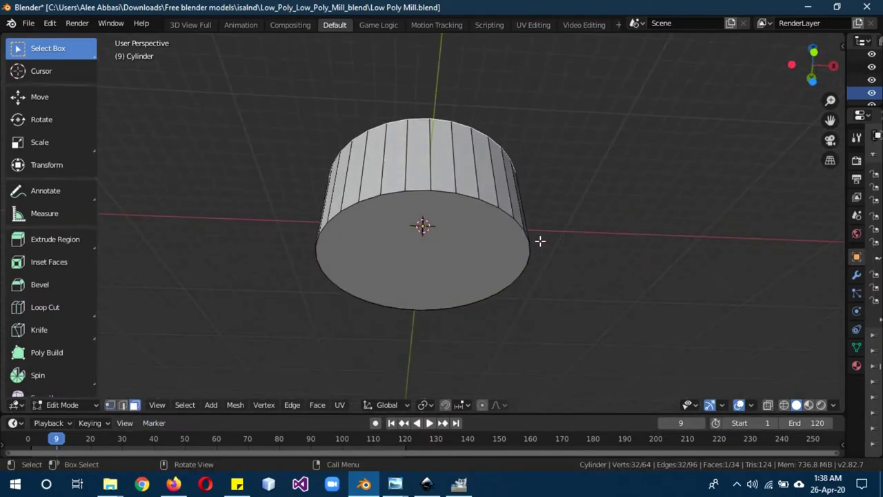
left_click(463, 268, "shift")
key("x")
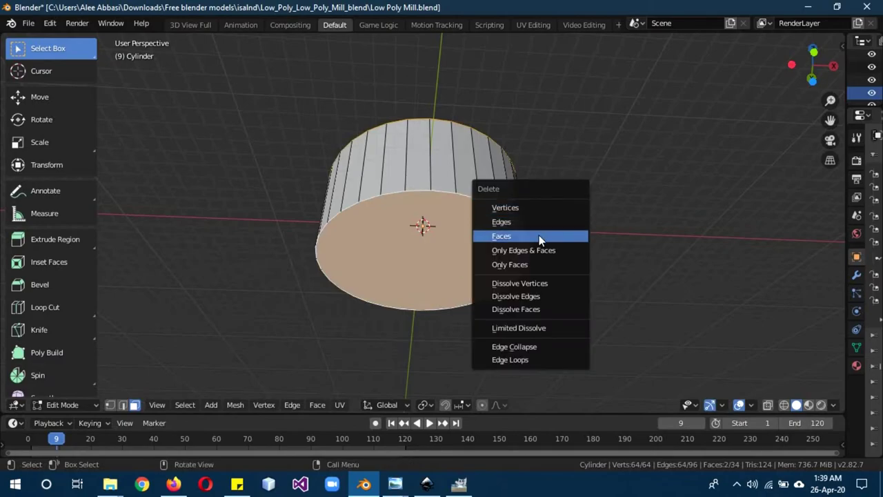
left_click(540, 239)
mouse_move(589, 199)
middle_mouse_down()
mouse_move(602, 242)
mouse_move(574, 249)
middle_mouse_up()
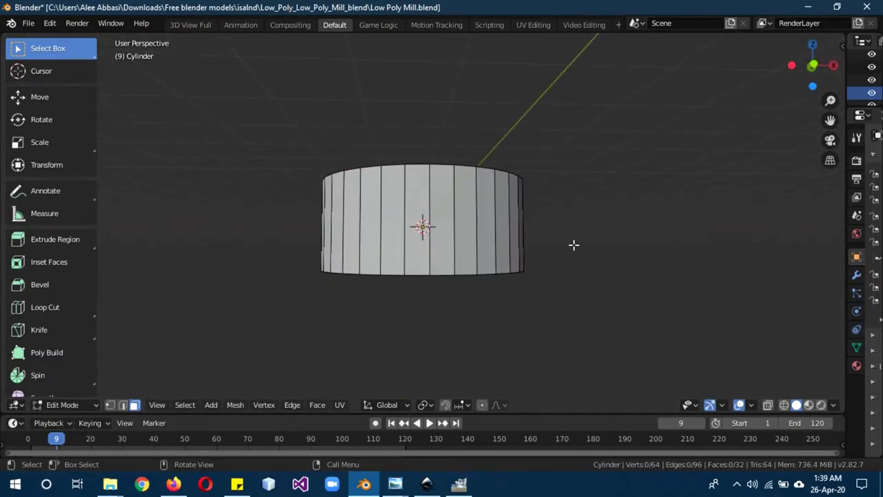
Return to Object Mode and apply Shade Smooth to the open cylinder.
key("Tab")
right_click(578, 214)
left_click(578, 211)
middle_click_drag(603, 202, 578, 257)
Assign the existing hdri material to the cylinder in Material Properties.
left_click(855, 348)
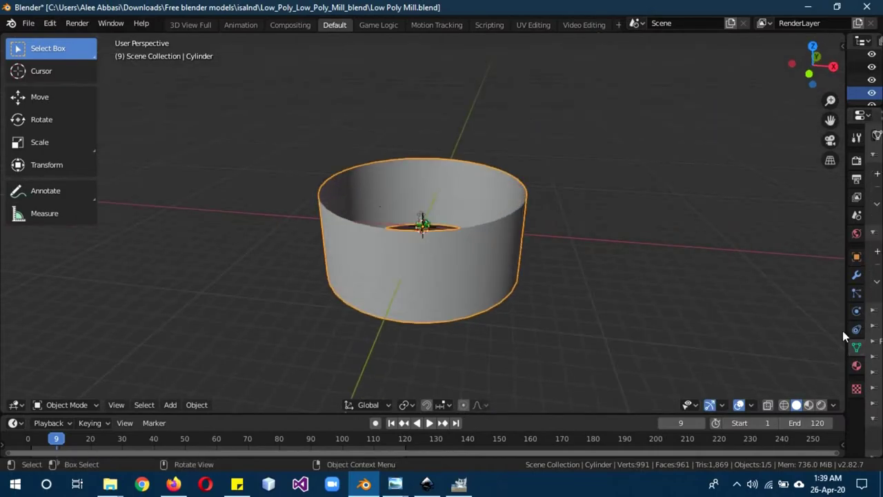
mouse_move(846, 306)
left_mouse_down()
mouse_move(789, 322)
mouse_move(693, 324)
left_mouse_up()
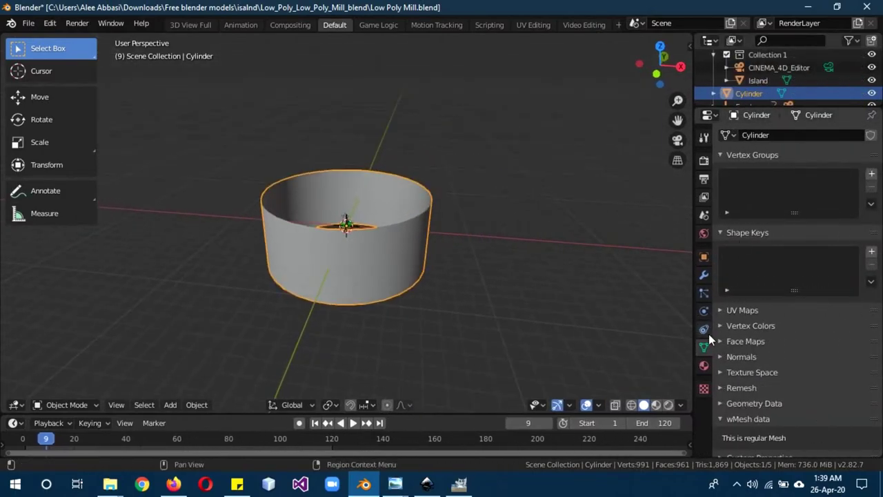
left_click(703, 366)
left_click(728, 190)
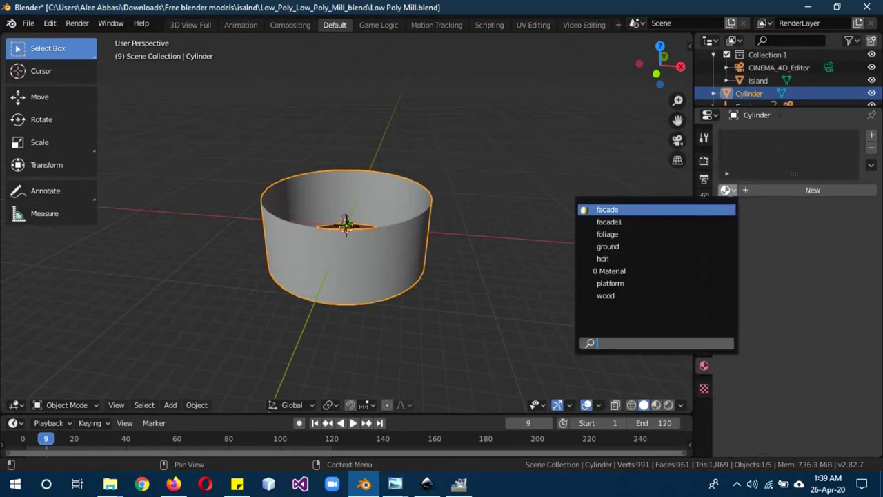
left_click(602, 258)
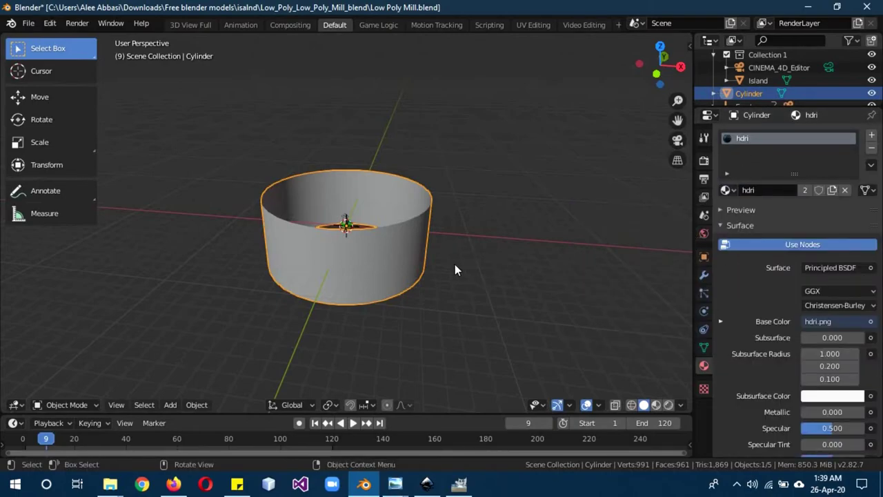
left_click_drag(693, 262, 761, 262)
Switch the viewport to Rendered shading and orbit around the island and cylinder.
key("z")
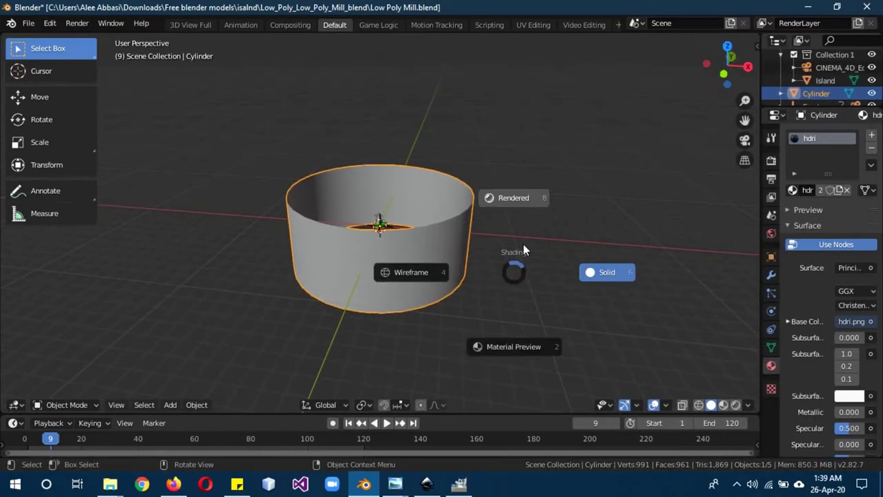
left_click(525, 169)
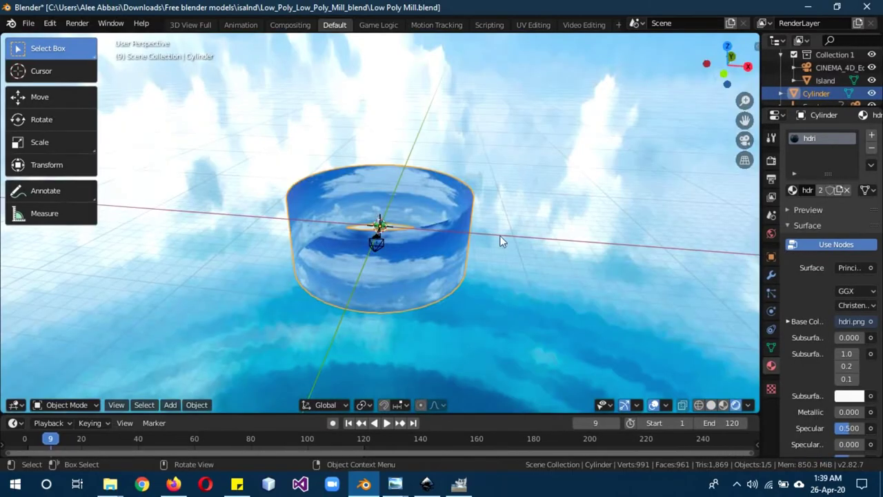
scroll(502, 237, "up", 3)
scroll(502, 237, "up", 4)
mouse_move(501, 237)
middle_mouse_down()
mouse_move(425, 218)
mouse_move(436, 209)
middle_mouse_up()
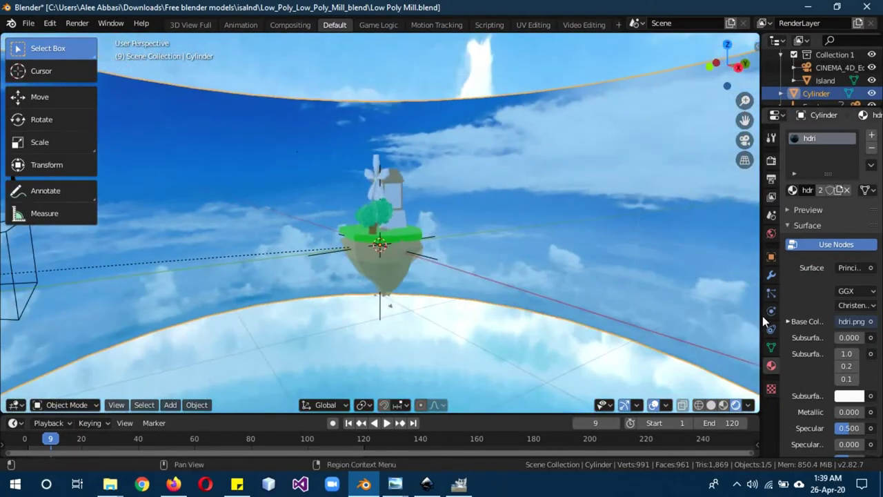
scroll(815, 357, "down", 2)
scroll(815, 356, "down", 4)
scroll(815, 357, "down", 4)
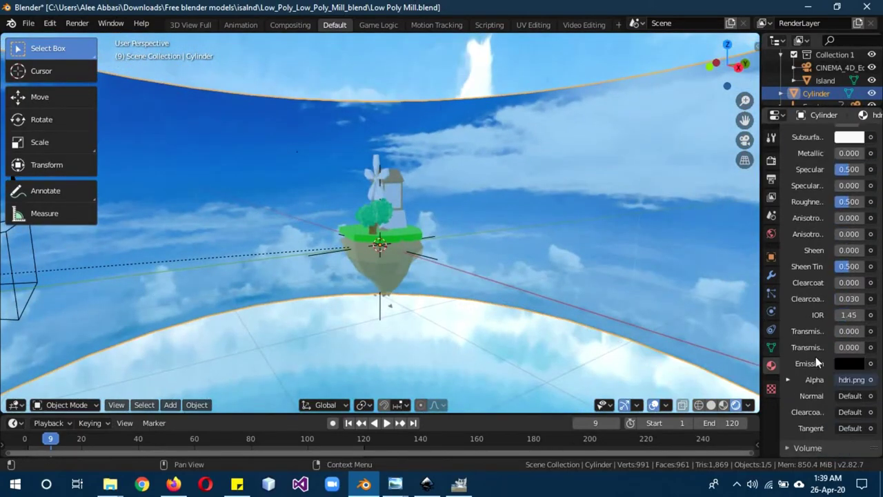
Raise the emission colour's Value to 0.427 and view the sky from a new angle.
left_click(849, 365)
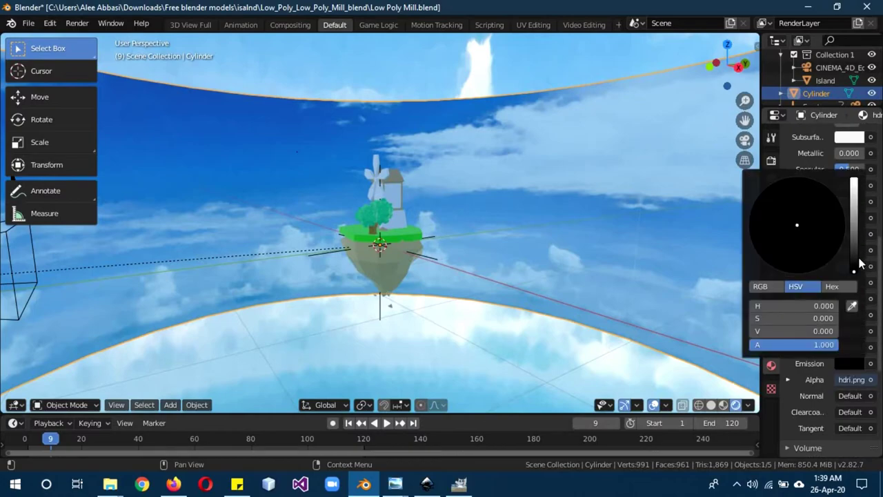
mouse_move(855, 266)
left_mouse_down()
mouse_move(853, 236)
mouse_move(859, 254)
left_mouse_up()
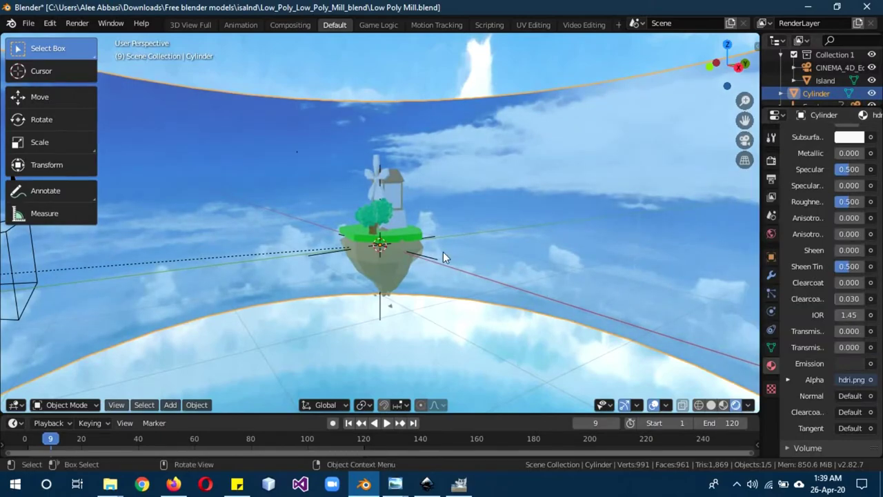
mouse_move(443, 252)
middle_mouse_down()
mouse_move(509, 301)
mouse_move(573, 288)
middle_mouse_up()
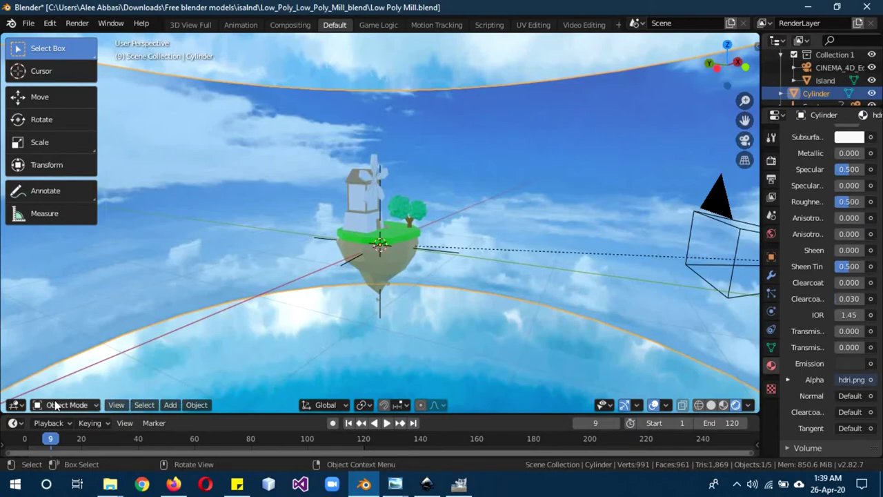
left_click(15, 405)
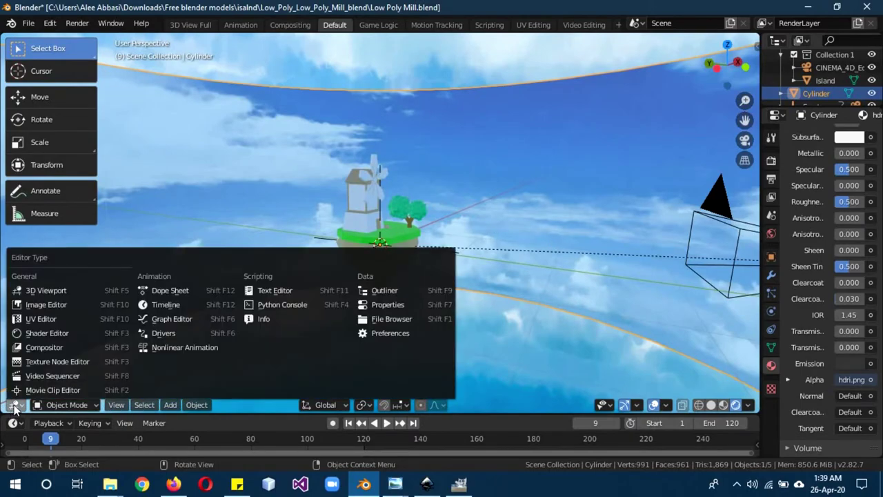
Split the area into a UV Editor on the left and a 3D Viewport on the right.
left_click(56, 319)
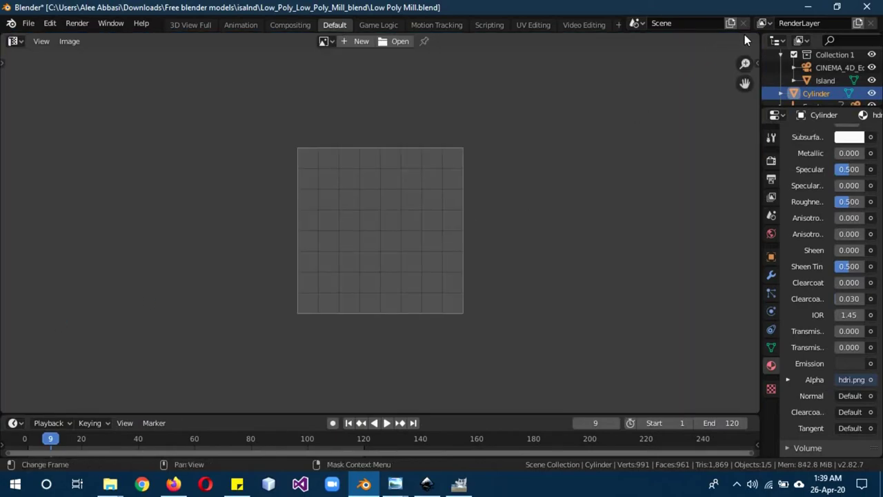
mouse_move(754, 36)
left_mouse_down()
mouse_move(432, 108)
mouse_move(384, 103)
left_mouse_up()
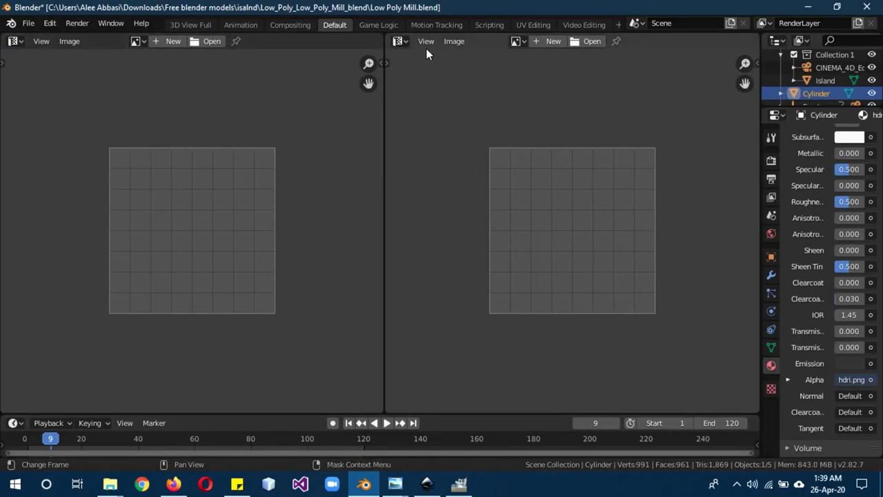
left_click(399, 41)
left_click(418, 87)
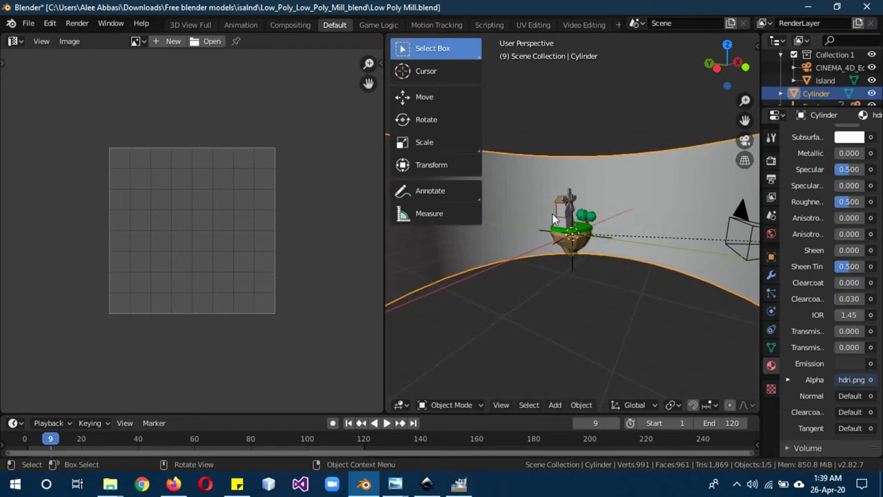
In Edit Mode, box-select the bottom row of UVs and move it down along Y to the image base.
key("Tab")
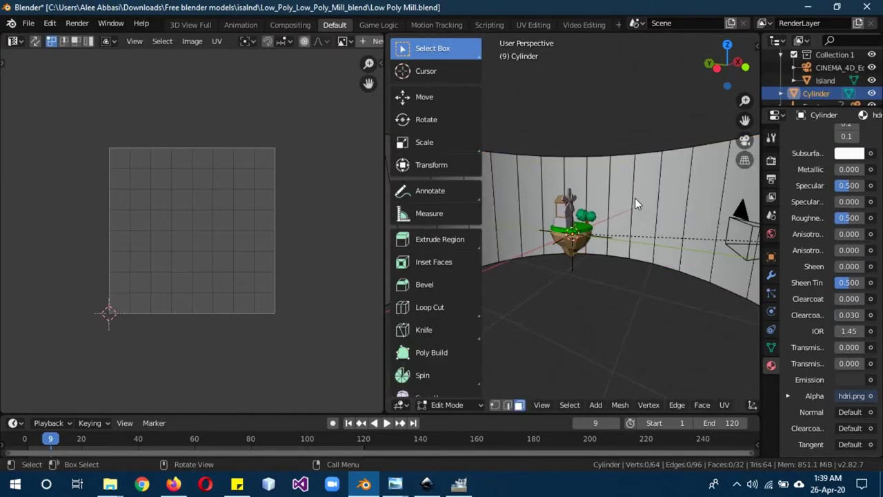
key("a")
scroll(104, 222, "down", 3)
scroll(131, 217, "down", 5)
scroll(157, 213, "down", 5)
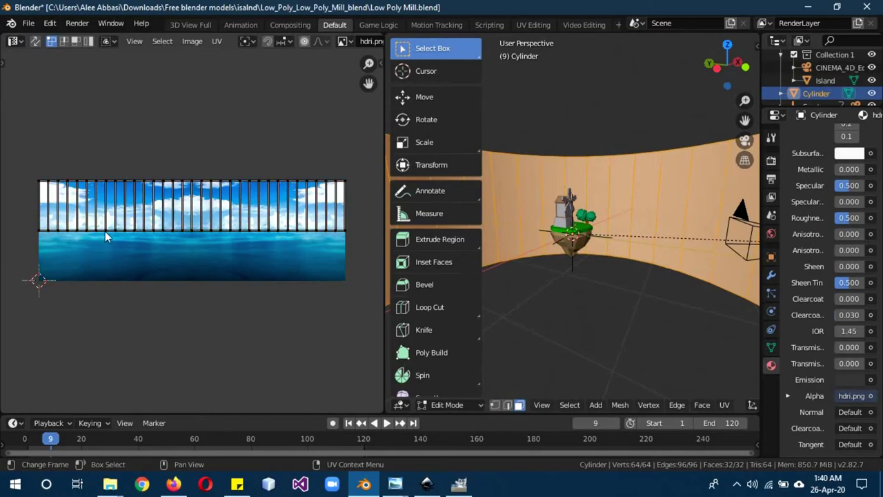
key("b")
left_click_drag(17, 209, 351, 264)
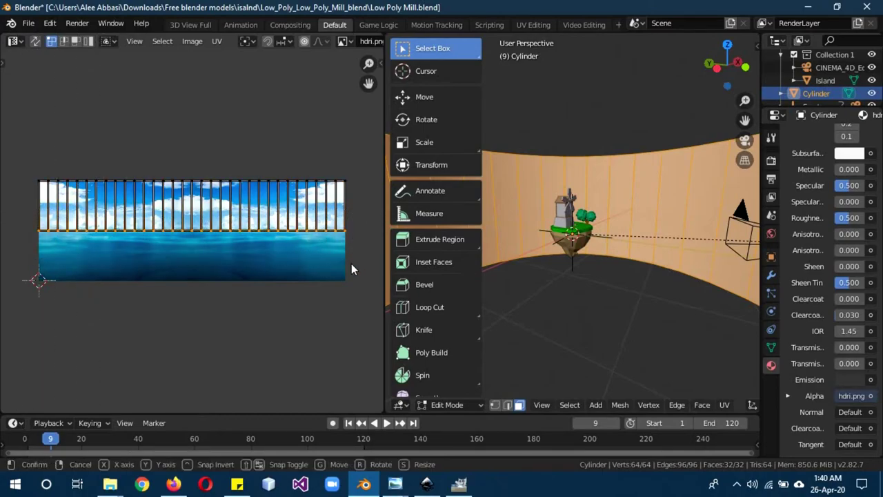
key("g")
key("y")
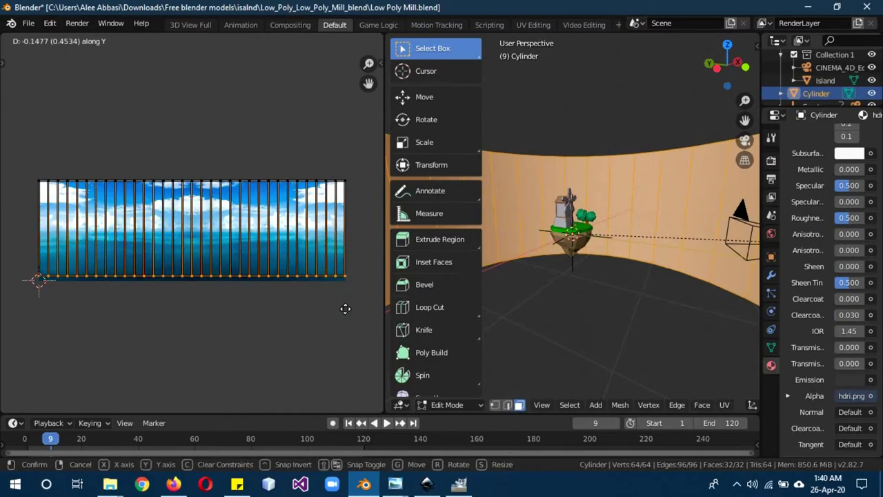
left_click(345, 311)
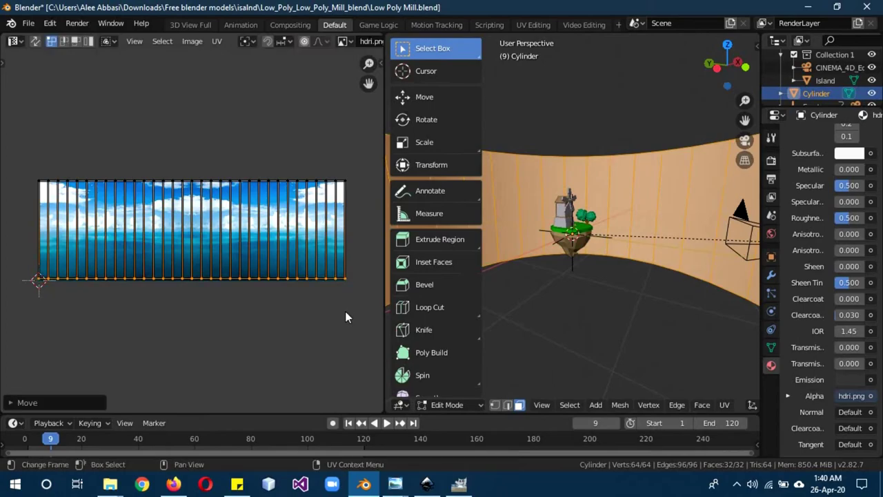
Leave Edit Mode, join the areas, and make the left area a 3D Viewport.
key("Tab")
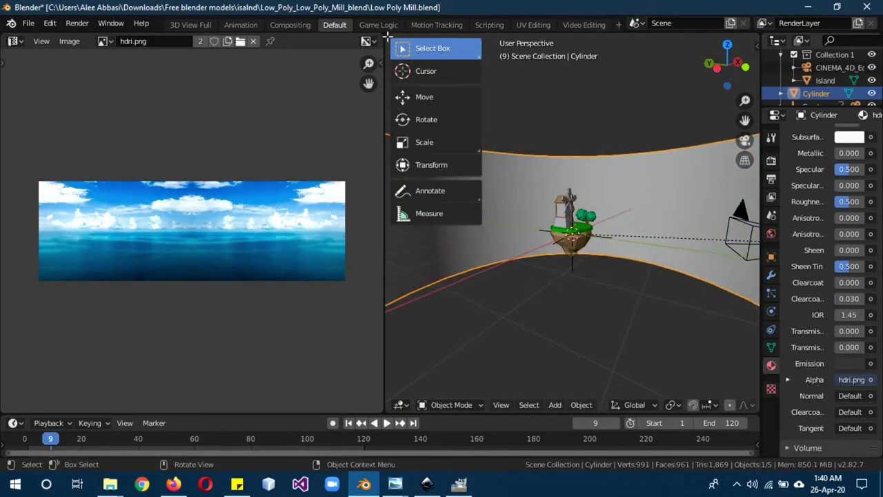
left_click_drag(386, 34, 390, 51)
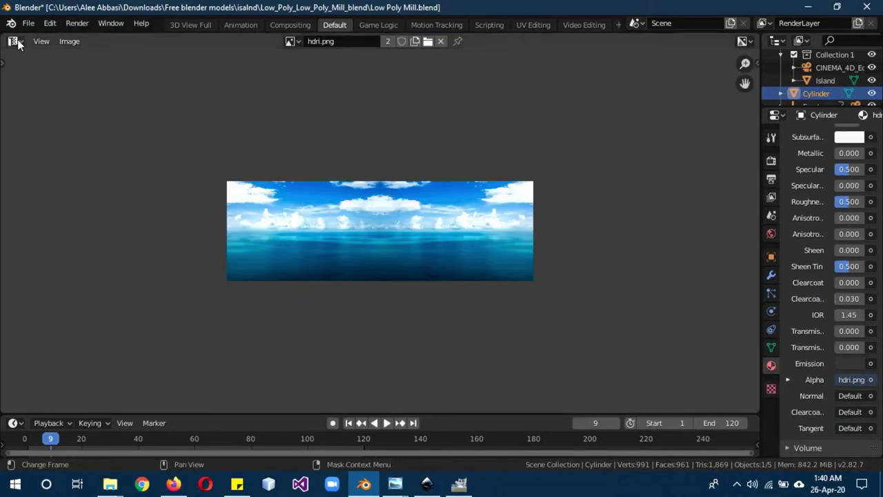
left_click(14, 44)
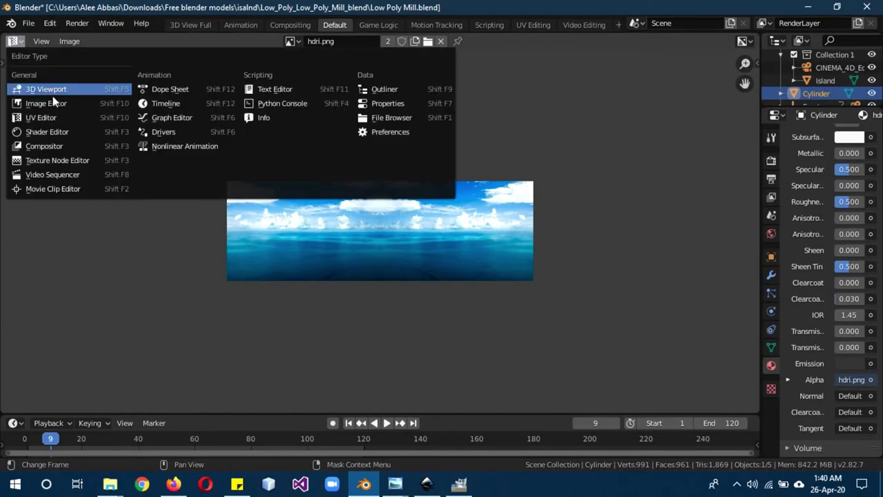
left_click(53, 89)
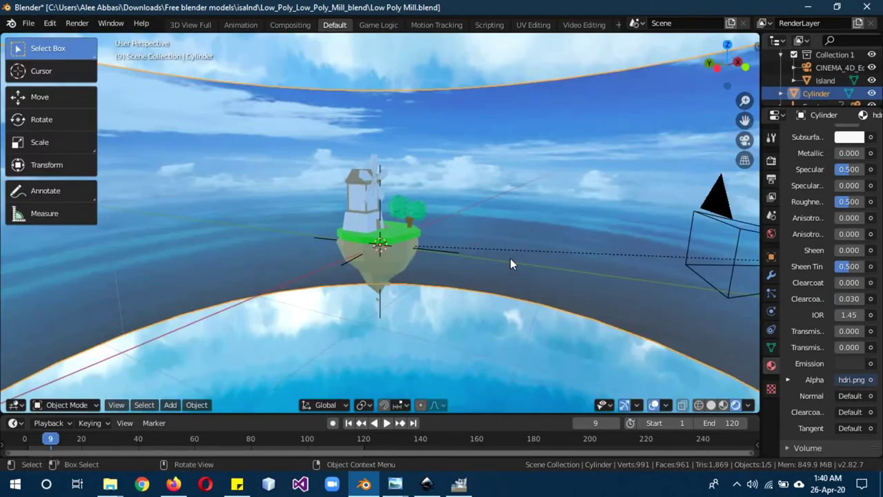
Deselect the cylinder, switch to Solid shading, and orbit to look down into the cylinder.
left_click(536, 253)
mouse_move(536, 243)
middle_mouse_down()
mouse_move(636, 223)
mouse_move(634, 260)
mouse_move(327, 243)
mouse_move(291, 249)
mouse_move(444, 240)
middle_mouse_up()
key("z")
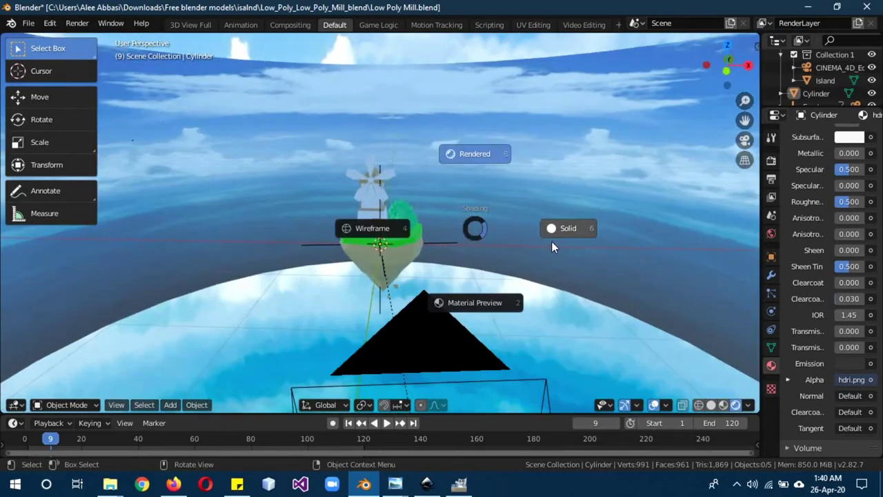
left_click(562, 240)
scroll(479, 232, "down", 3)
middle_click_drag(476, 240, 441, 254)
key("shift+a")
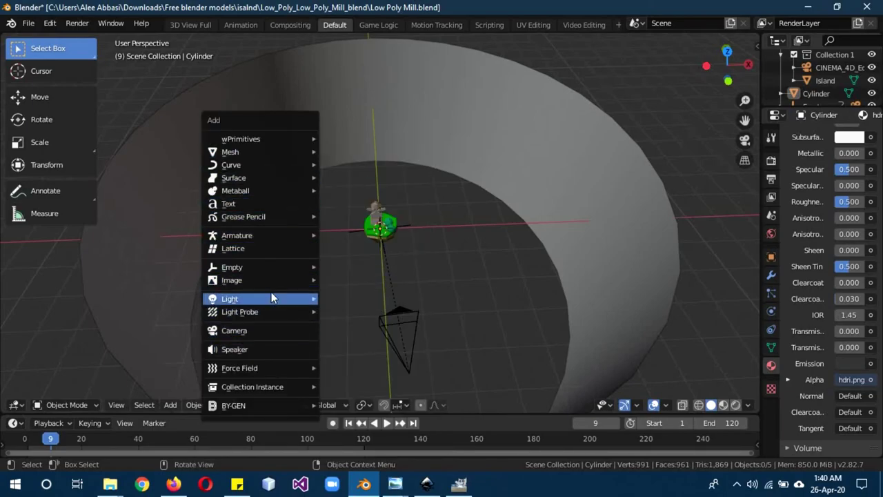
mouse_move(232, 280)
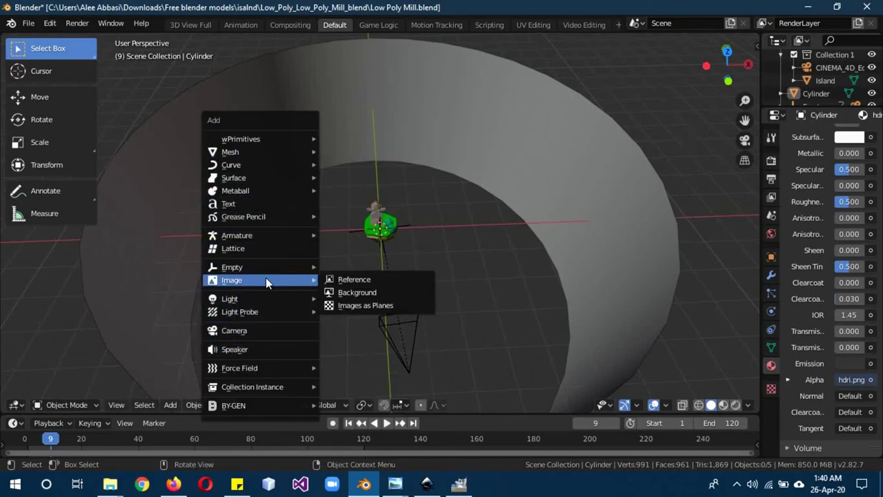
Import hdri.png from Desktop/hdri tut as an Emit image plane, then delete the plane.
left_click(366, 304)
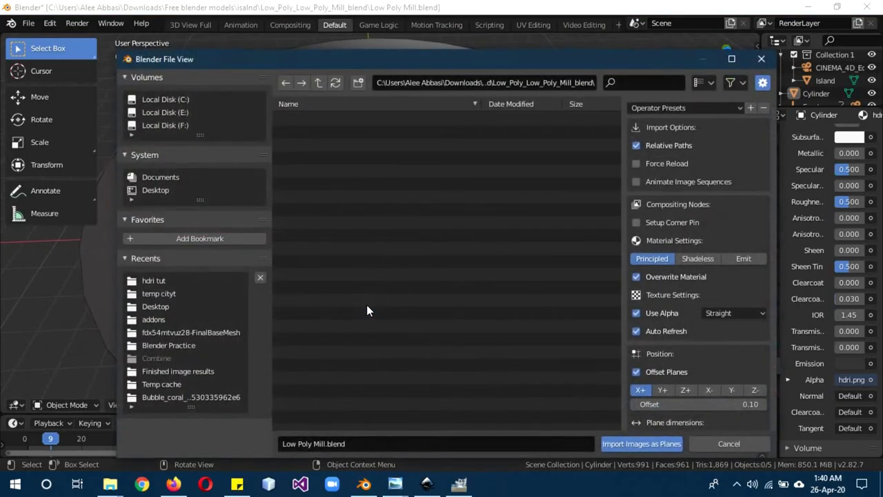
left_click(181, 192)
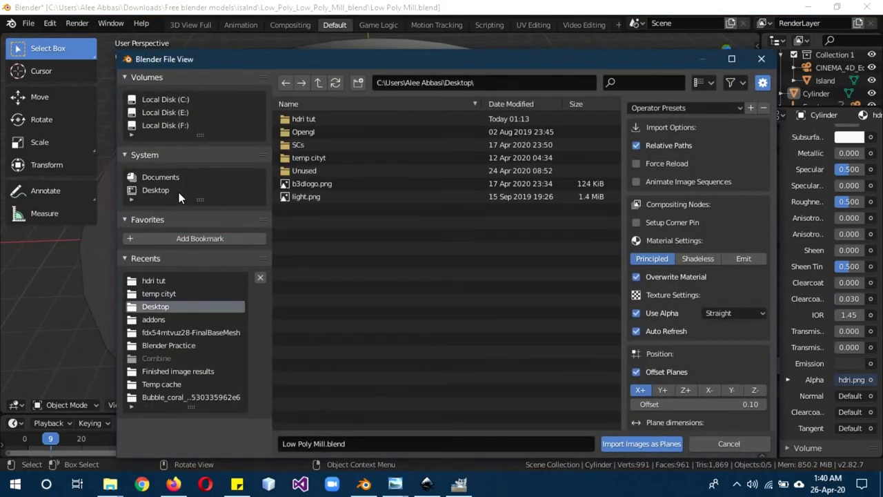
double_click(315, 122)
left_click(311, 210)
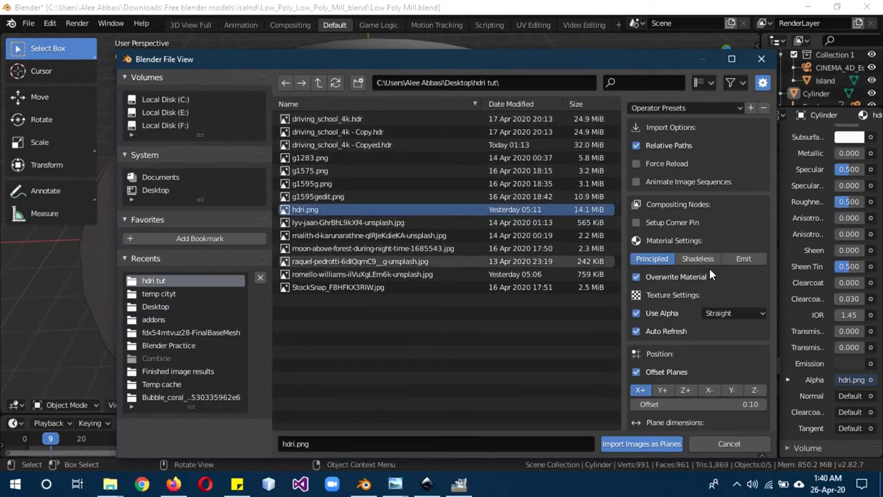
left_click(741, 259)
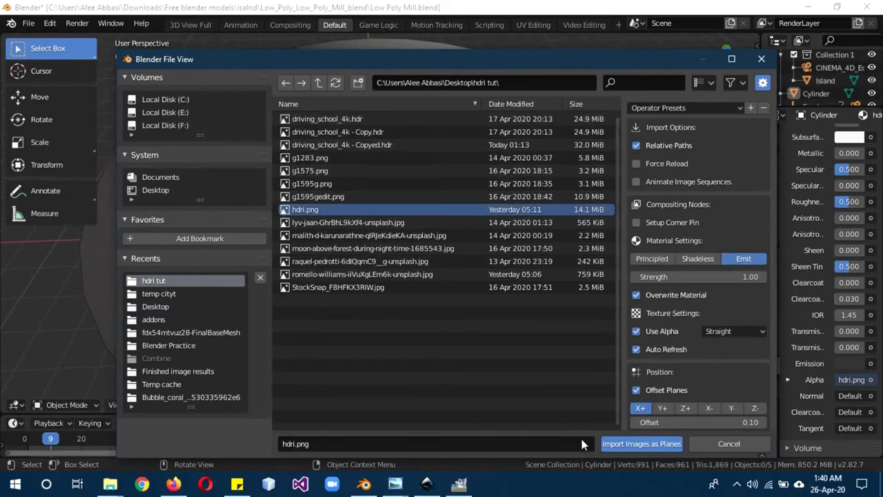
left_click(629, 443)
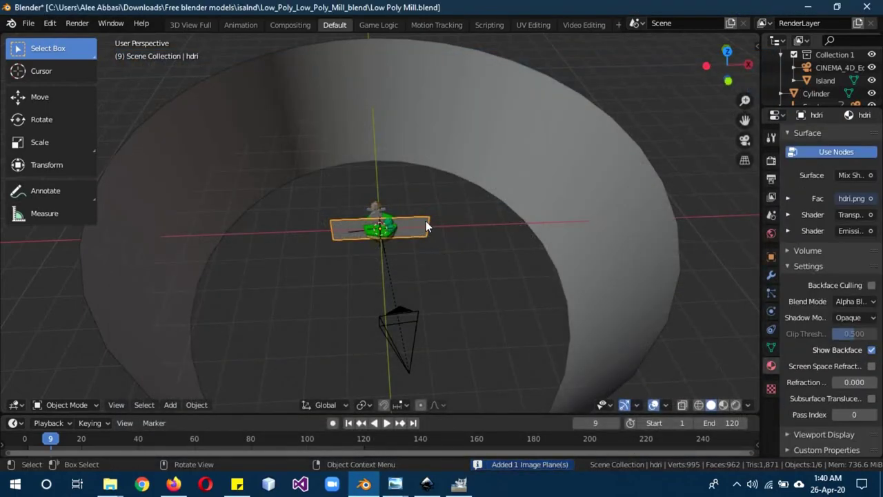
scroll(795, 198, "up", 5)
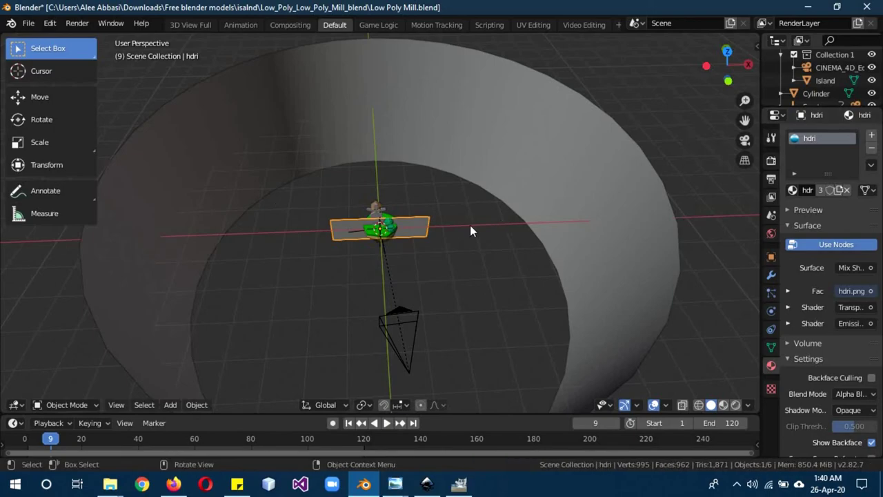
key("Delete")
Select the sky cylinder, check its material, and switch the viewport to Rendered shading.
left_click(608, 193)
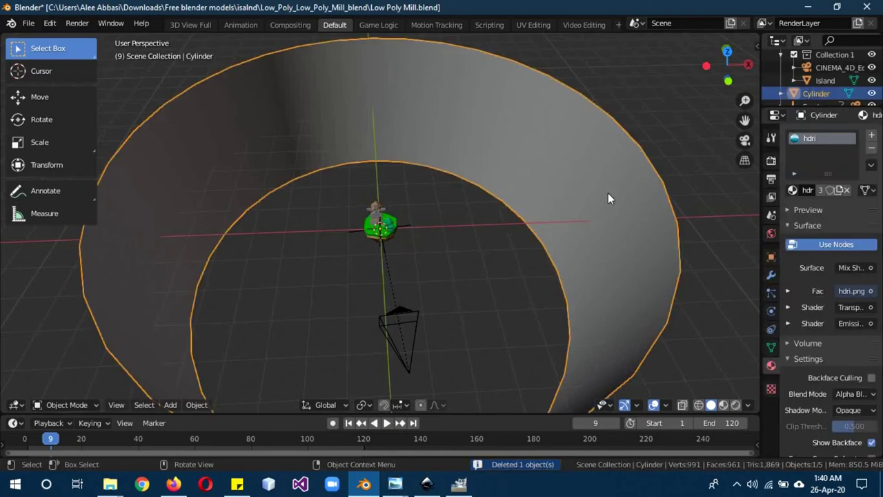
left_click(793, 191)
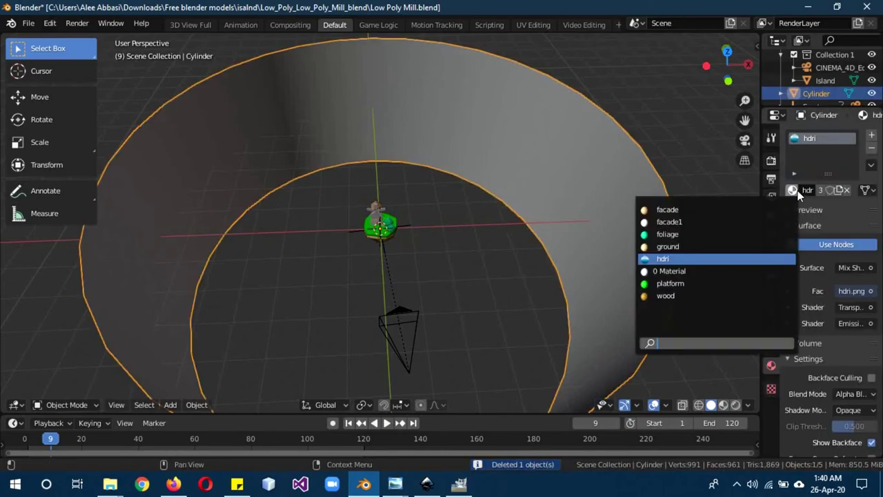
key("z")
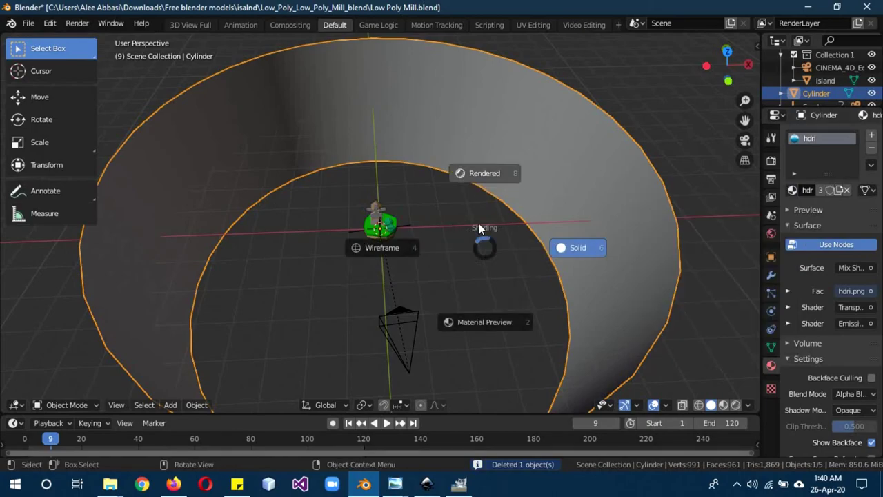
left_click(483, 222)
middle_click_drag(500, 220, 496, 190)
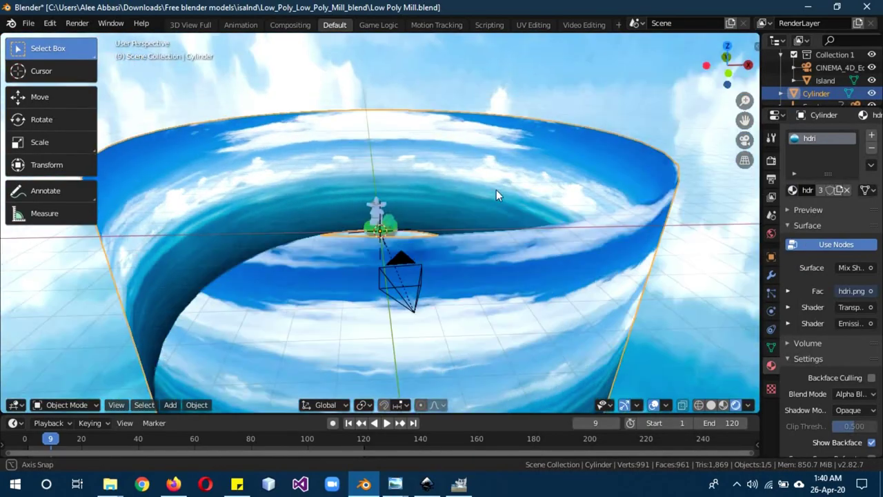
scroll(496, 190, "up", 5)
scroll(457, 208, "up", 3)
Deselect the cylinder and look at the island through the scene camera.
mouse_move(536, 198)
middle_mouse_down()
mouse_move(478, 182)
mouse_move(350, 201)
mouse_move(539, 196)
middle_mouse_up()
key("Delete")
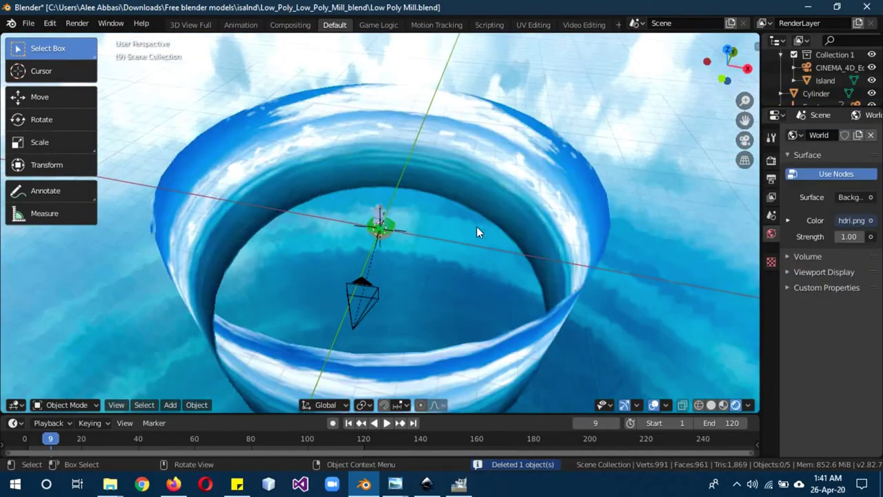
scroll(477, 227, "up", 3)
mouse_move(477, 226)
middle_mouse_down()
mouse_move(539, 185)
mouse_move(575, 189)
middle_mouse_up()
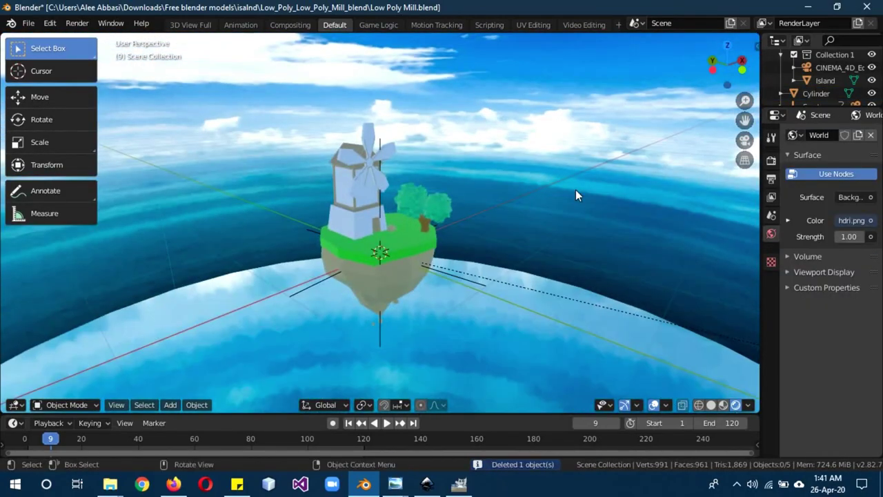
key("KP_0")
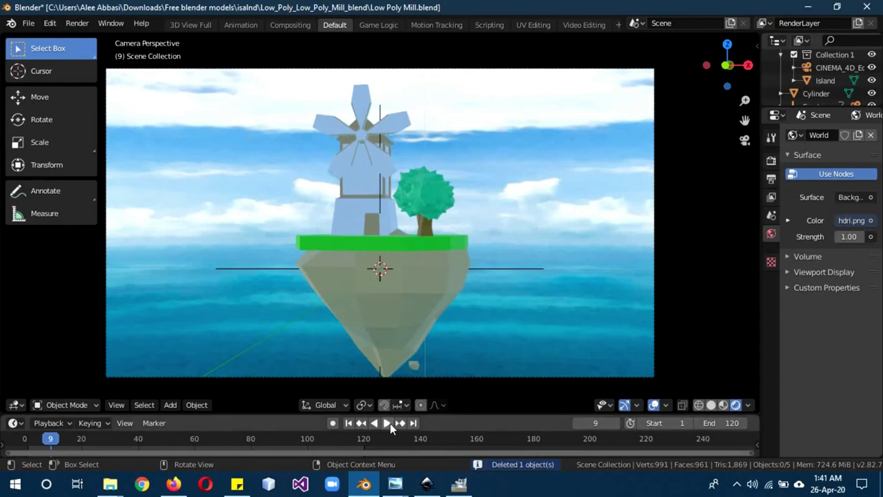
Play the animation from the camera, replay it, and stop playback at frame 3.
left_click(388, 422)
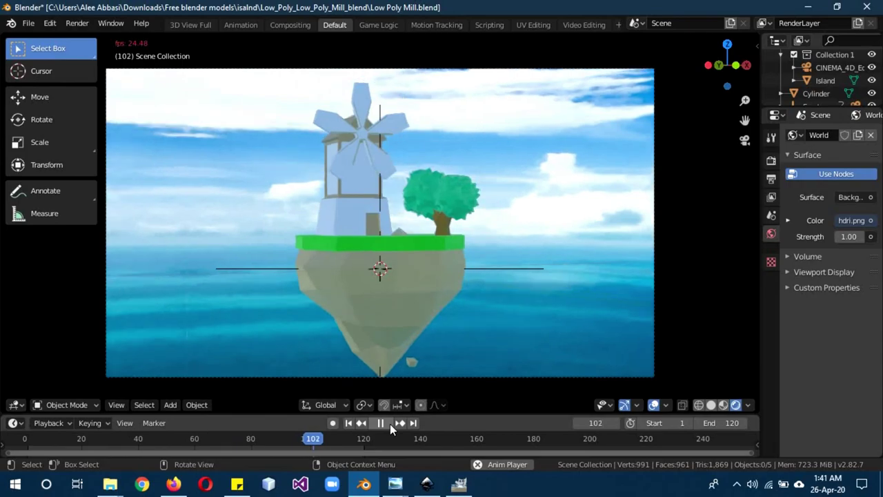
left_click(390, 424)
left_click(390, 423)
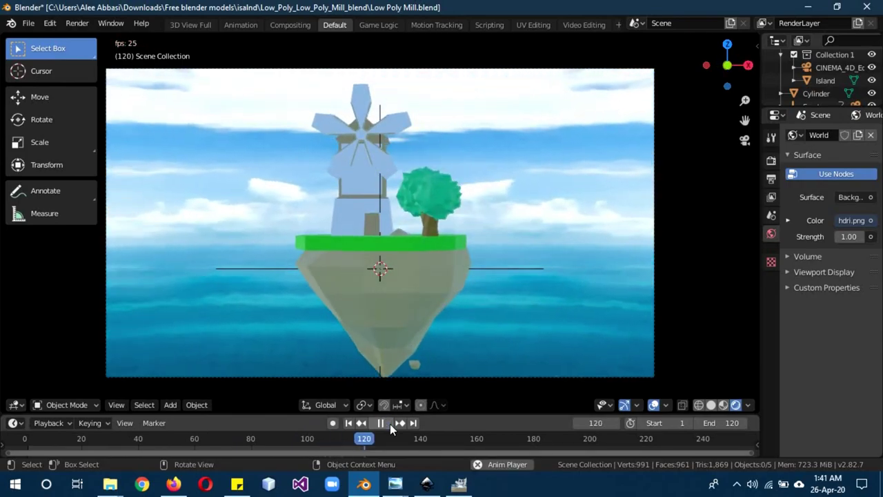
left_click(389, 423)
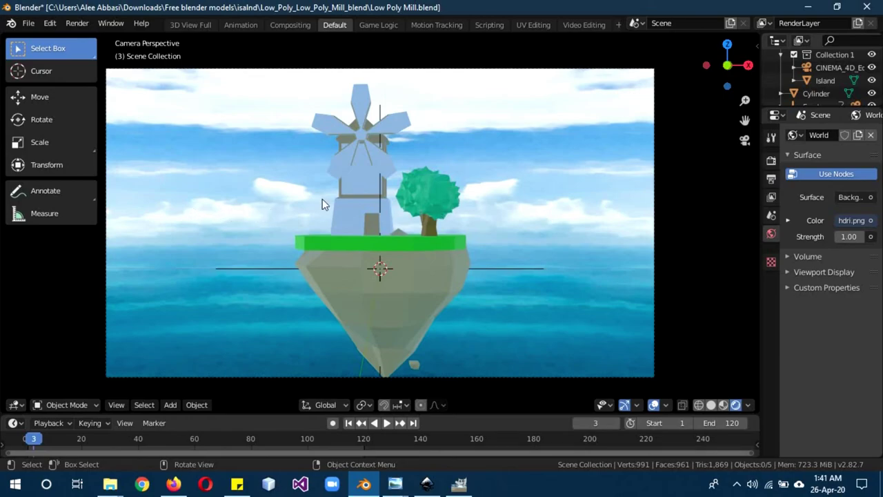
mouse_move(542, 267)
middle_mouse_down()
mouse_move(550, 339)
mouse_move(511, 323)
middle_mouse_up()
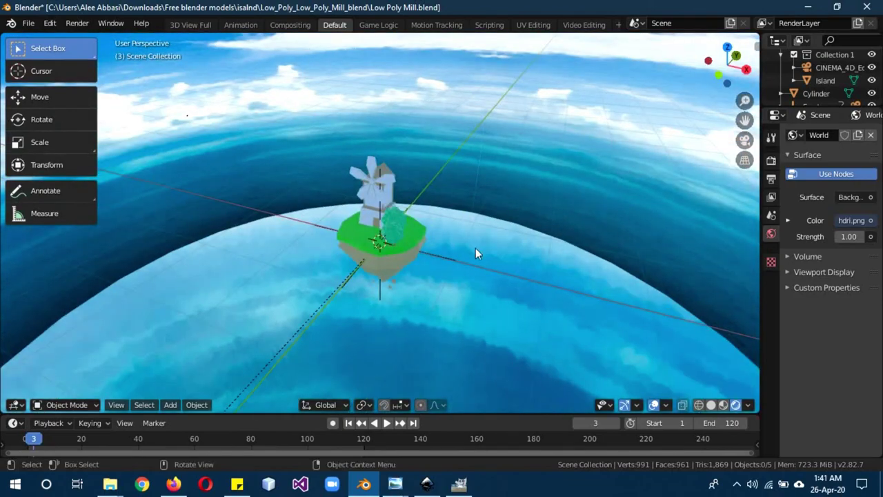
Switch the viewport back to Solid shading.
key("z")
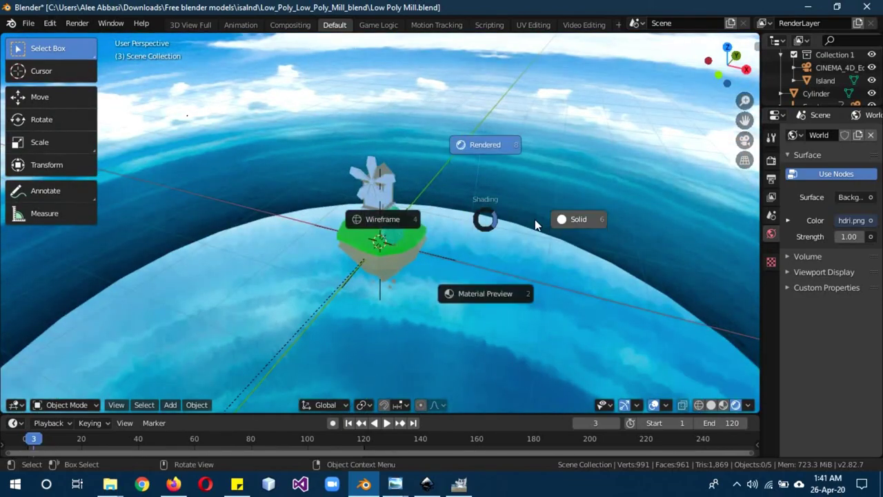
left_click(557, 216)
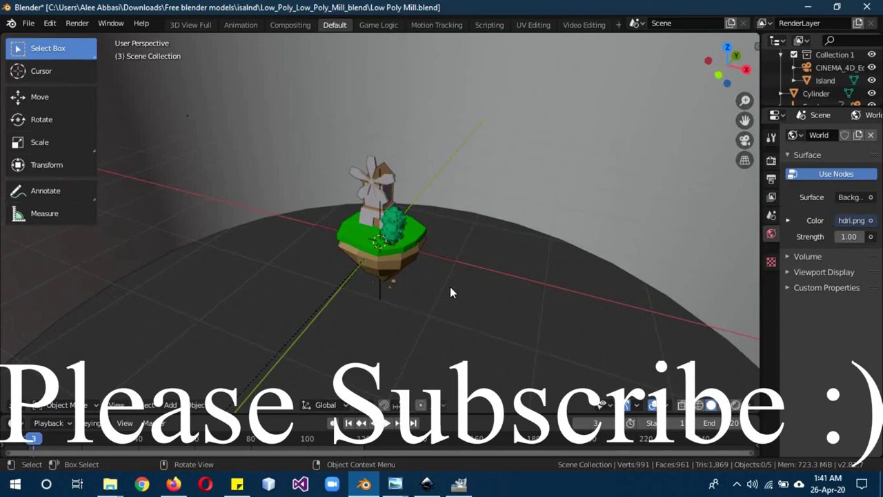